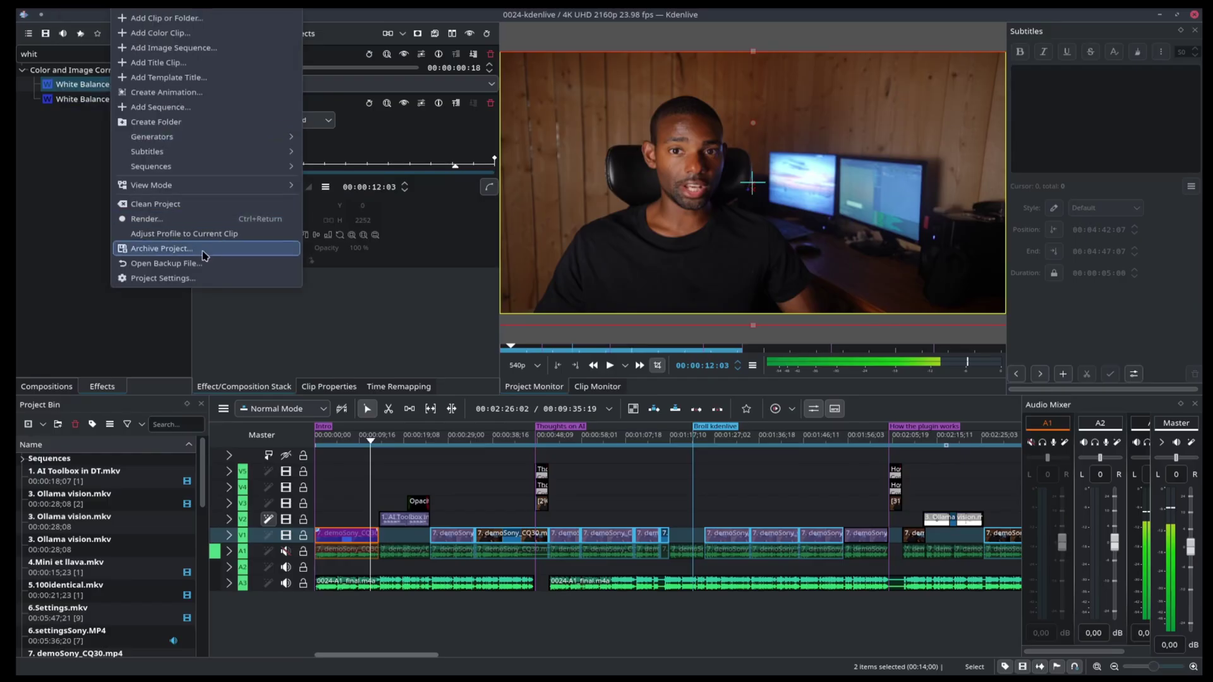
- Choose VOSK as Kdenlive's speech-to-text engine and install it, confirming the dependency download
{"action": "mouse_move", "coordinate": [253, 151]}
{"action": "left_click", "coordinate": [352, 228]}
{"action": "left_click", "coordinate": [650, 470]}
{"action": "left_click", "coordinate": [464, 199]}
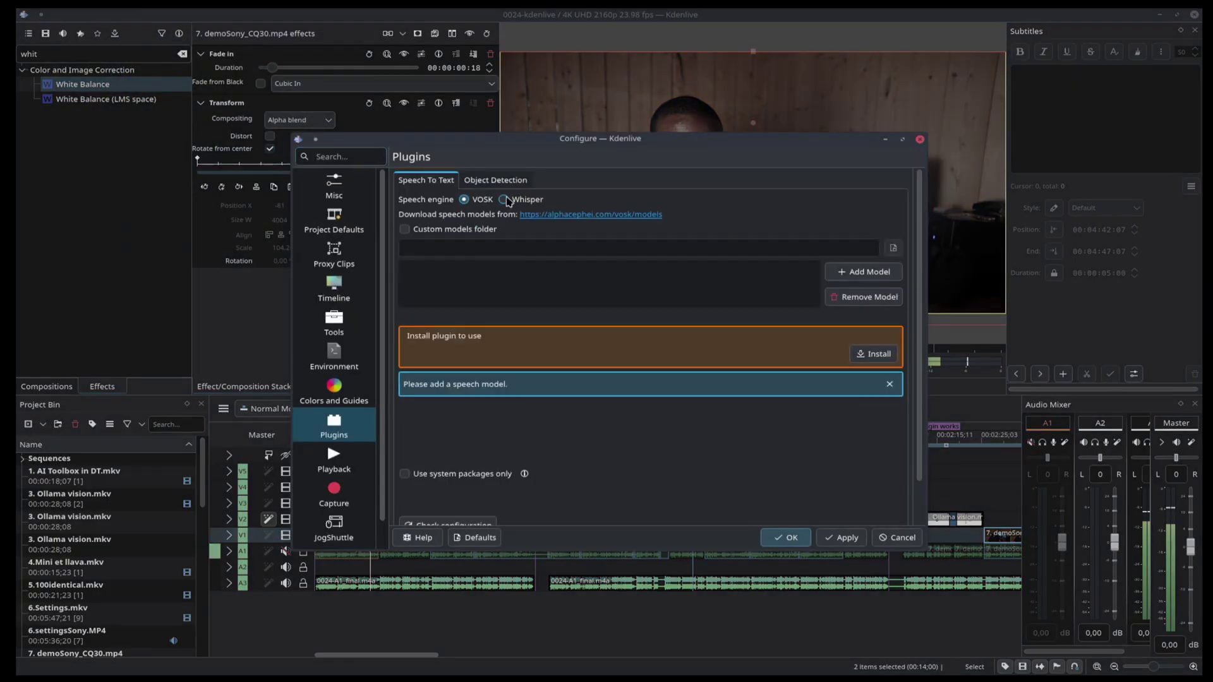
{"action": "left_click", "coordinate": [874, 355]}
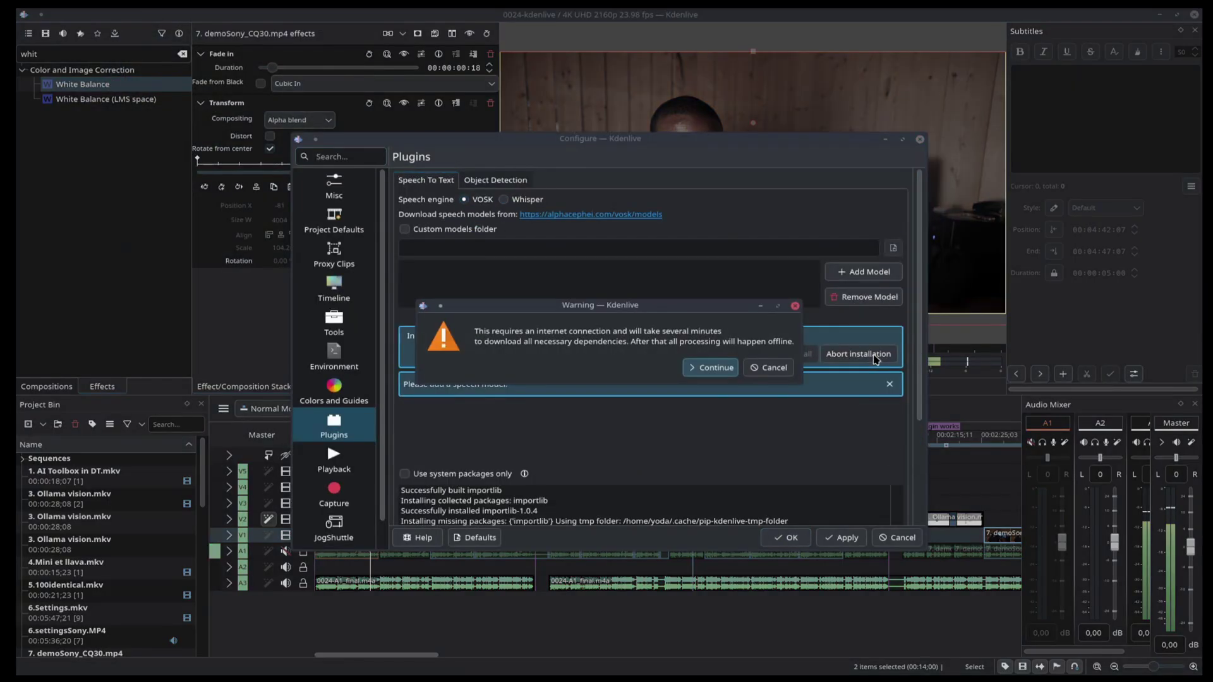
{"action": "left_click", "coordinate": [709, 368]}
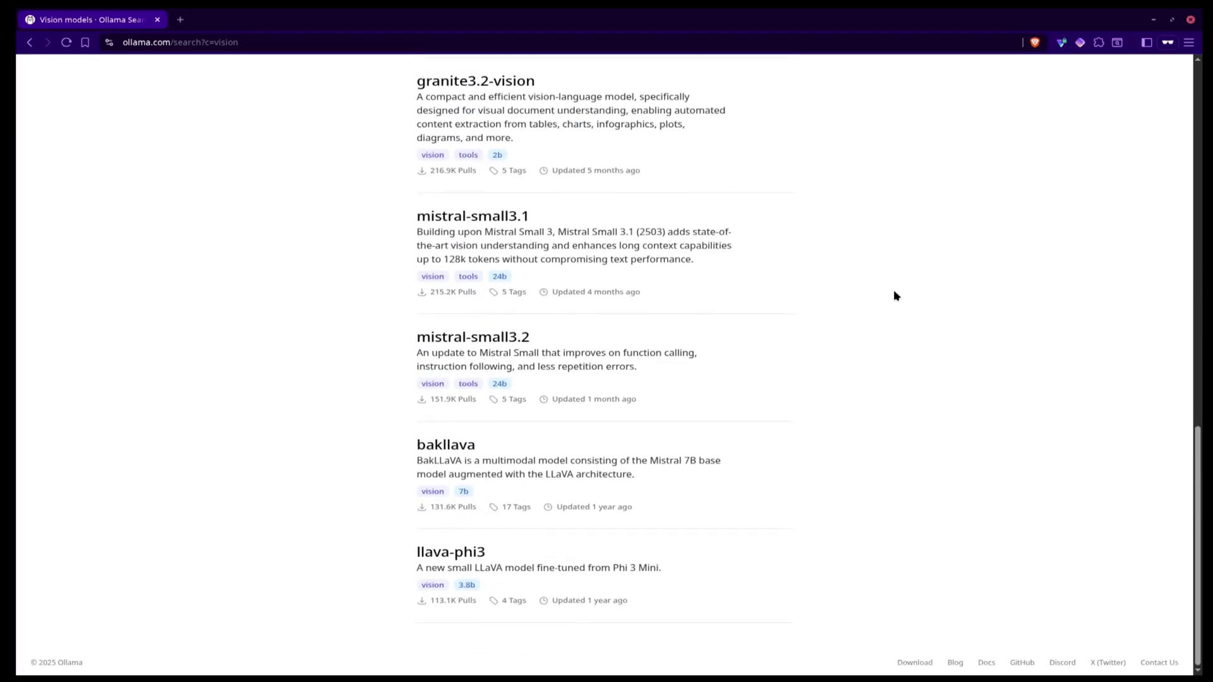
- Scroll back up through the ollama.com vision-model search results
{"action": "scroll", "coordinate": [893, 296], "scroll_direction": "up", "scroll_amount": 6}
{"action": "scroll", "coordinate": [893, 296], "scroll_direction": "up", "scroll_amount": 8}
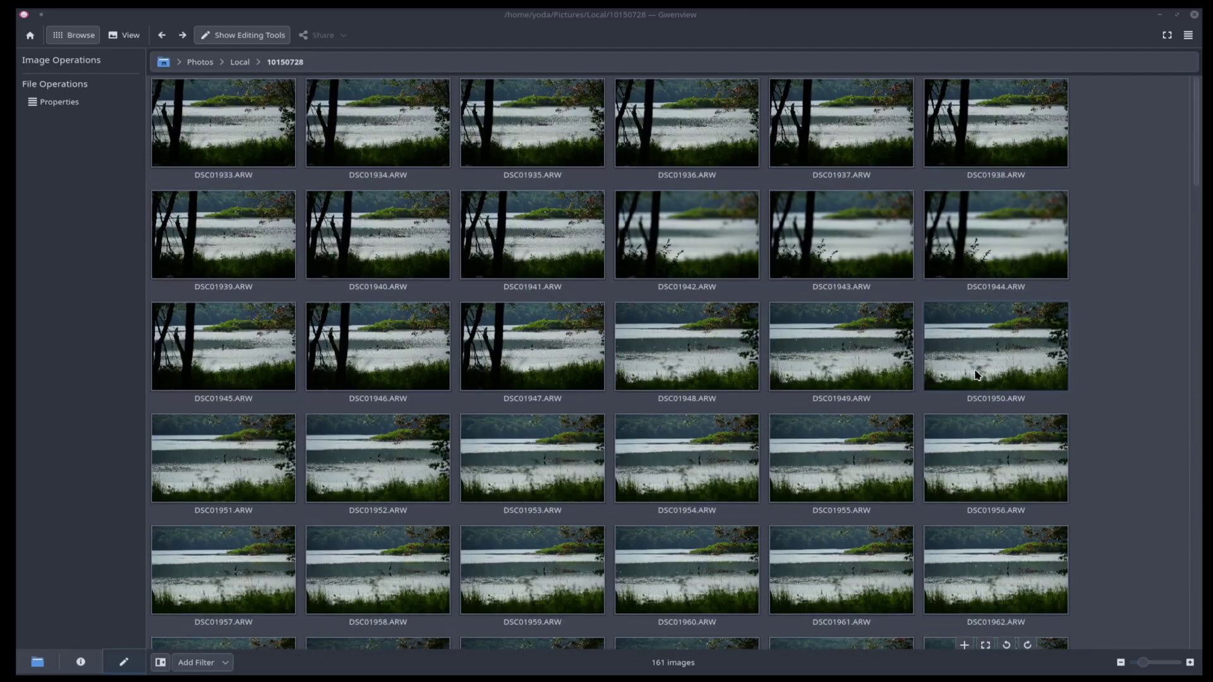
- Open DSC01941.ARW, view it full screen and back, then step to earlier burst frames
{"action": "left_click", "coordinate": [505, 244]}
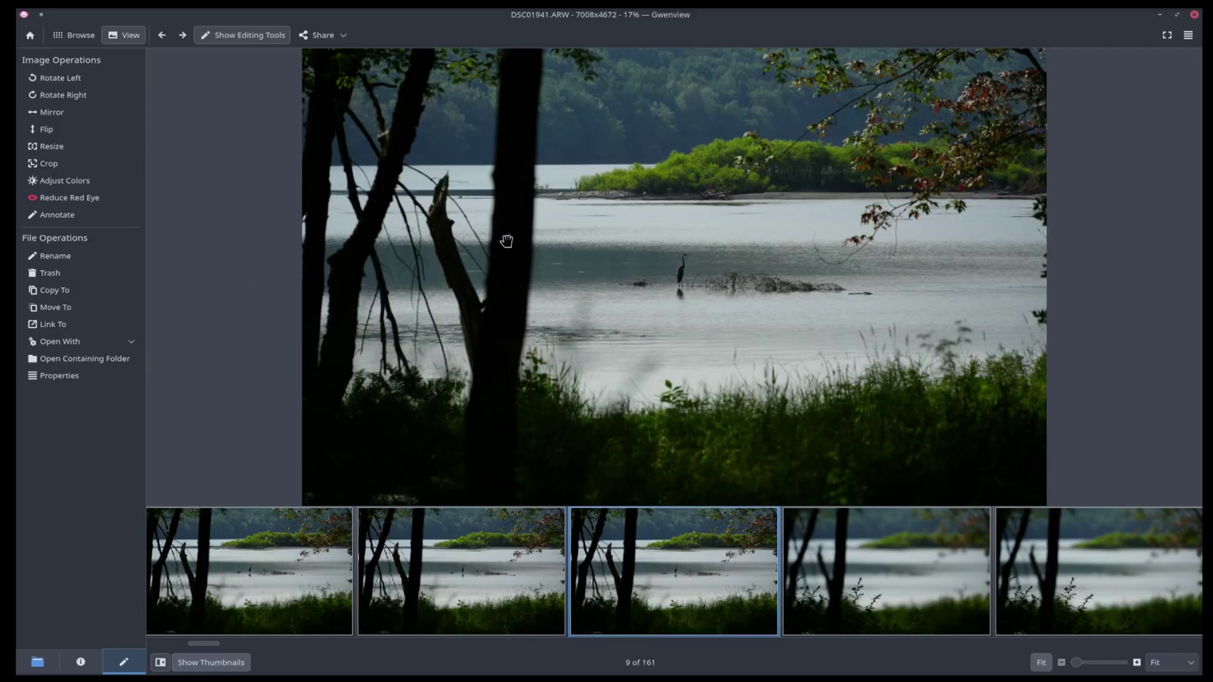
{"action": "double_click", "coordinate": [506, 241]}
{"action": "double_click", "coordinate": [506, 241]}
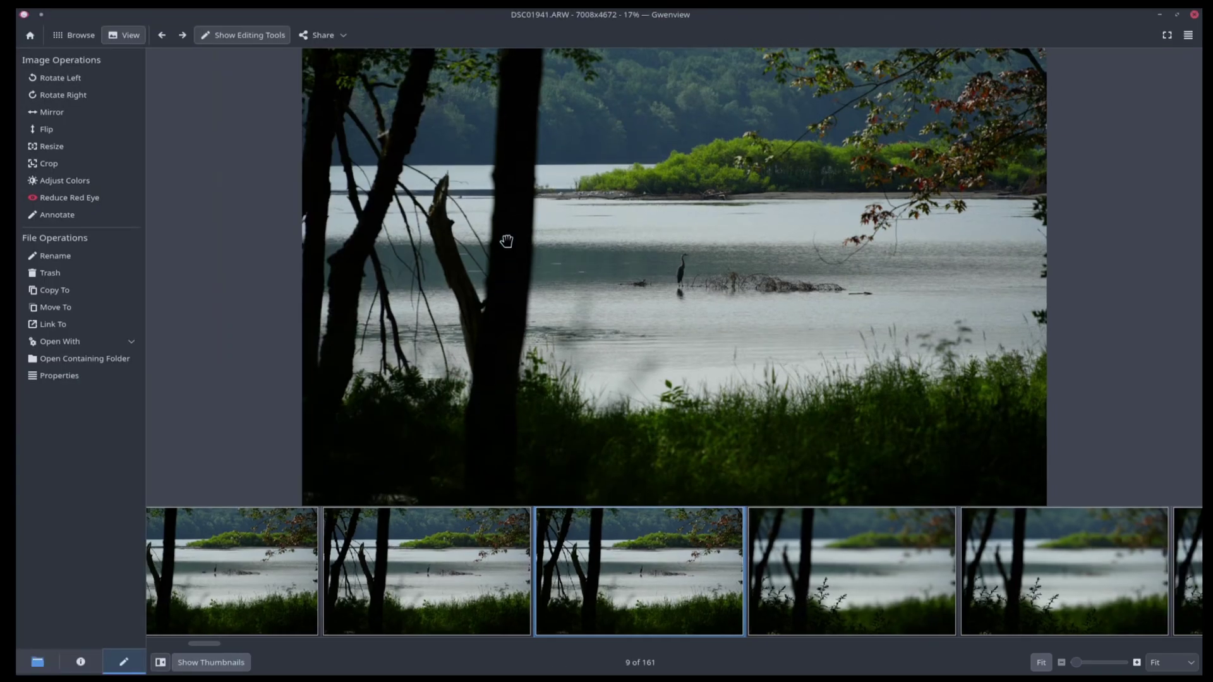
{"action": "key", "text": "Left"}
{"action": "key", "text": "Left"}
{"action": "key", "text": "Left"}
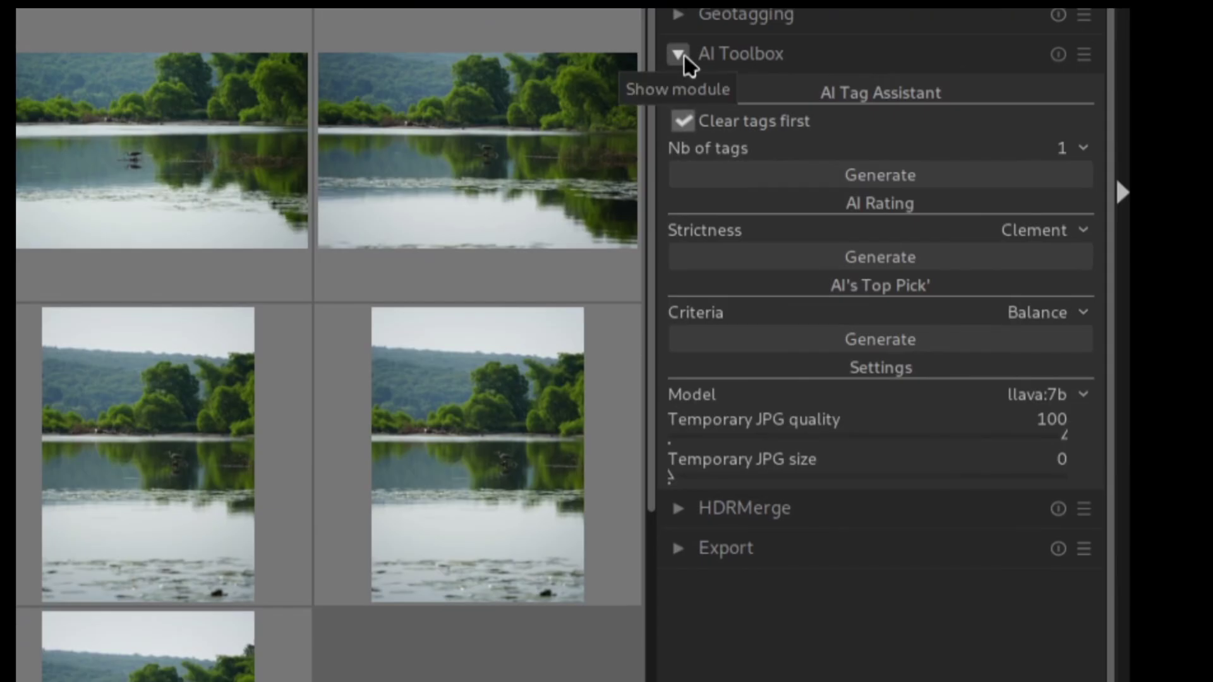
{"action": "left_click", "coordinate": [1083, 397]}
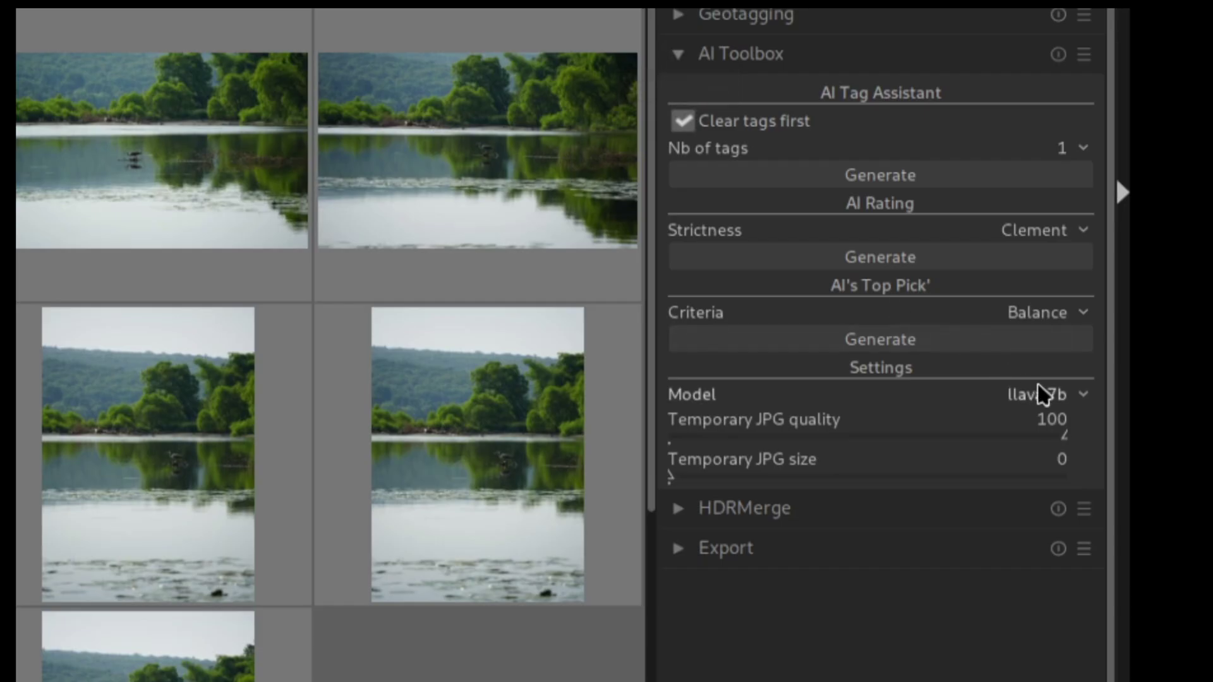
{"action": "left_click", "coordinate": [1082, 395]}
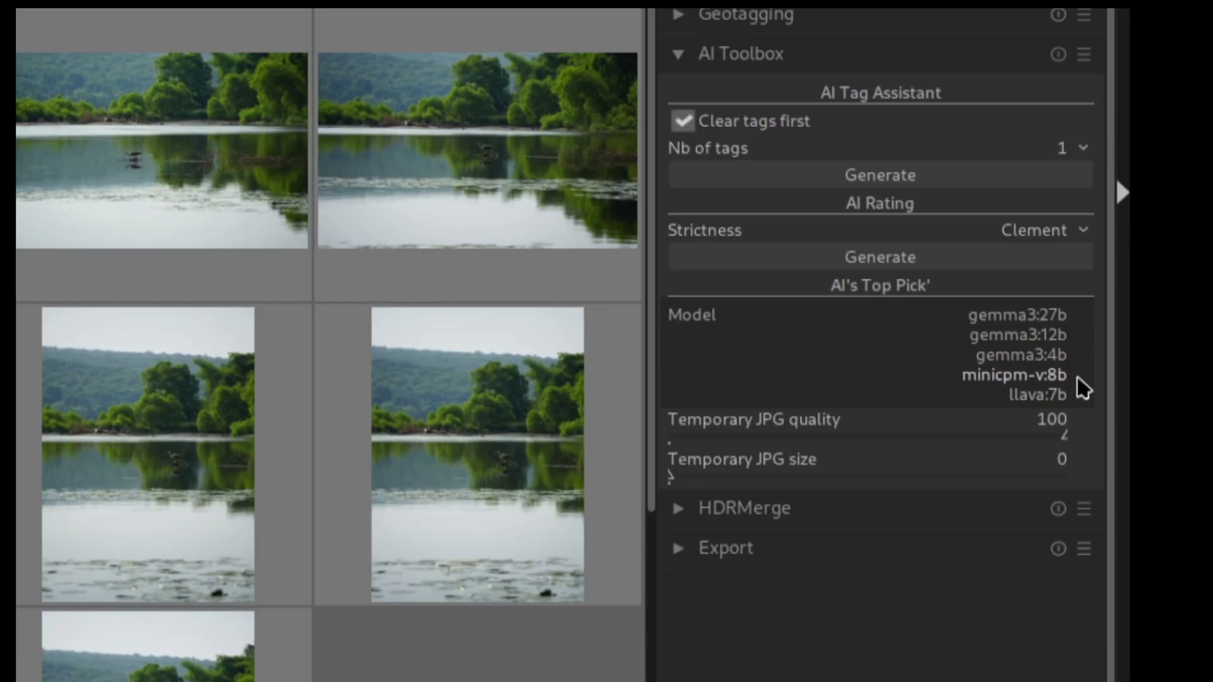
{"action": "left_click", "coordinate": [1087, 395]}
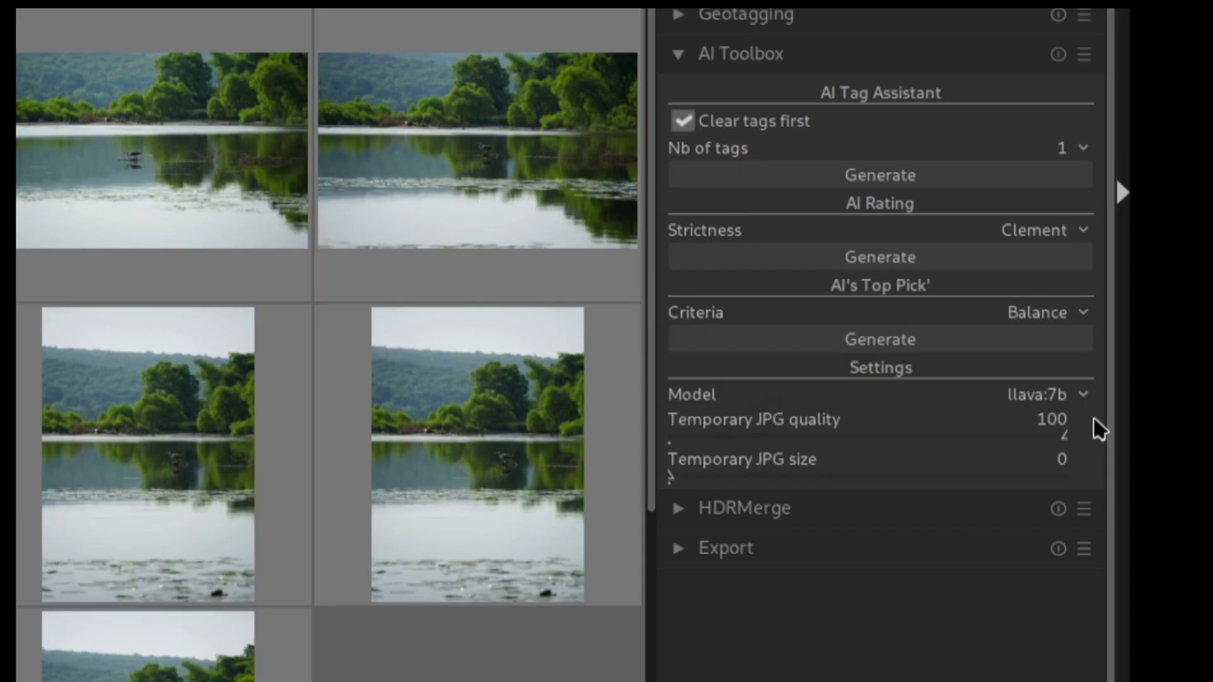
{"action": "left_click_drag", "start_coordinate": [861, 447], "coordinate": [1102, 425]}
{"action": "left_click_drag", "start_coordinate": [753, 480], "coordinate": [588, 493]}
- Generate five AI tags per photo for the first four photos using gemma3:27b
{"action": "left_click", "coordinate": [1059, 147]}
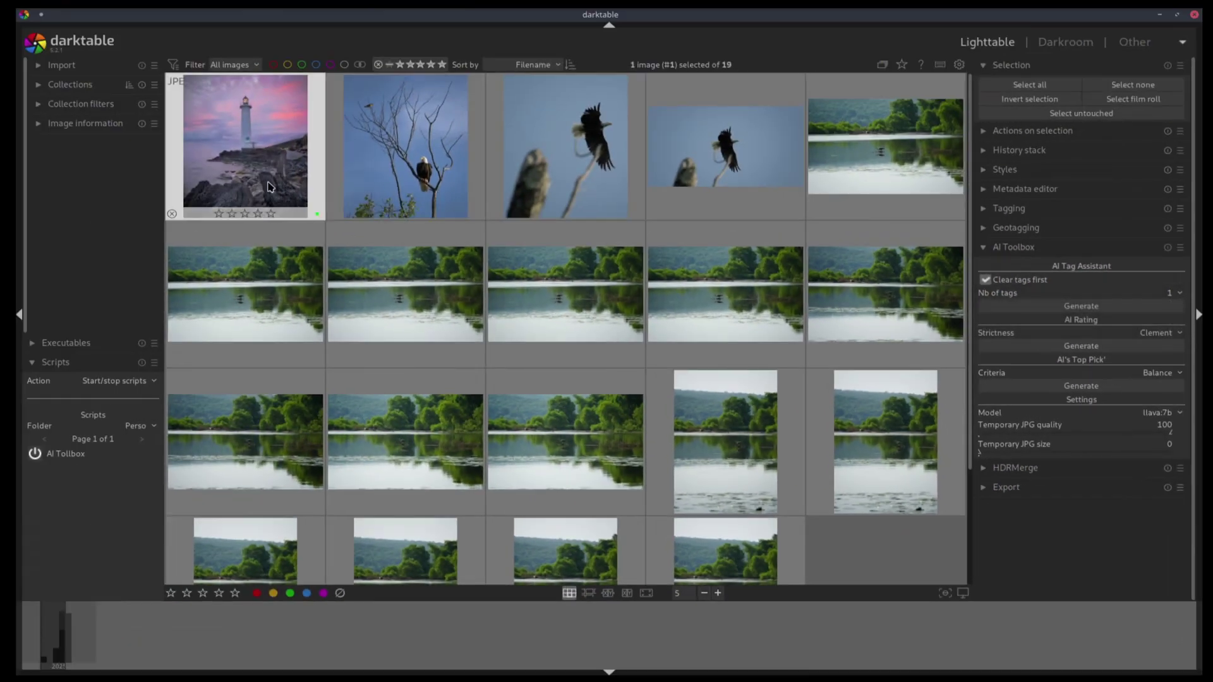
{"action": "left_click", "coordinate": [696, 153], "text": "shift"}
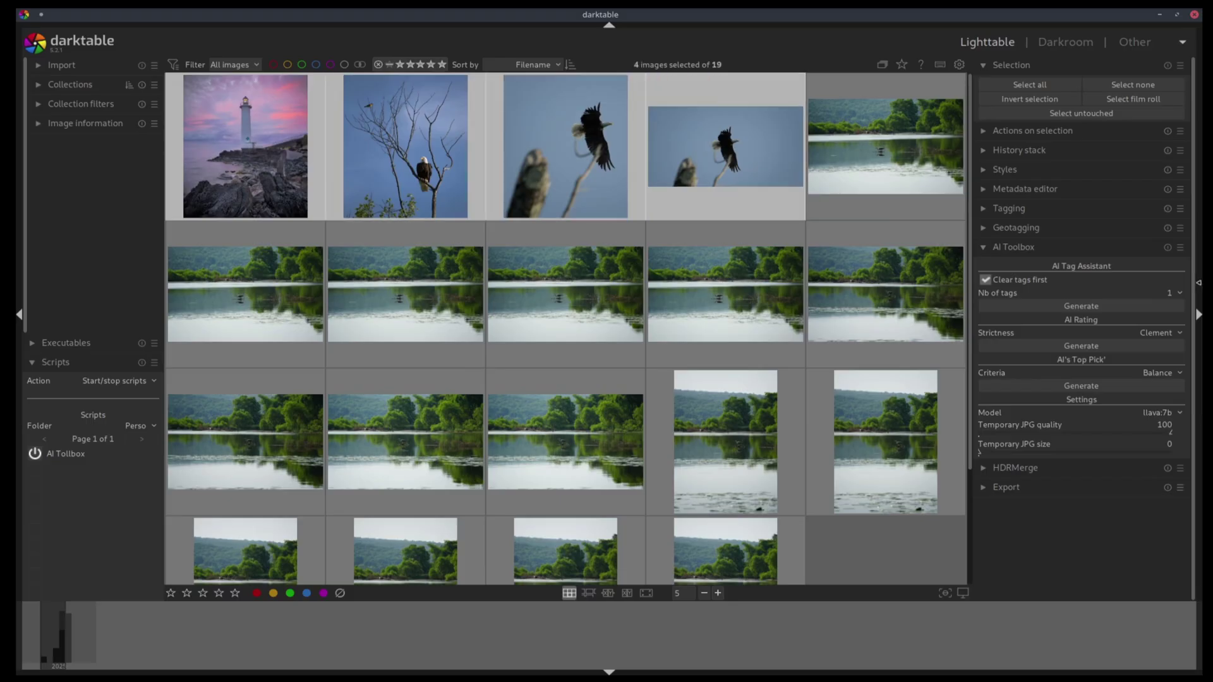
{"action": "left_click", "coordinate": [1170, 293]}
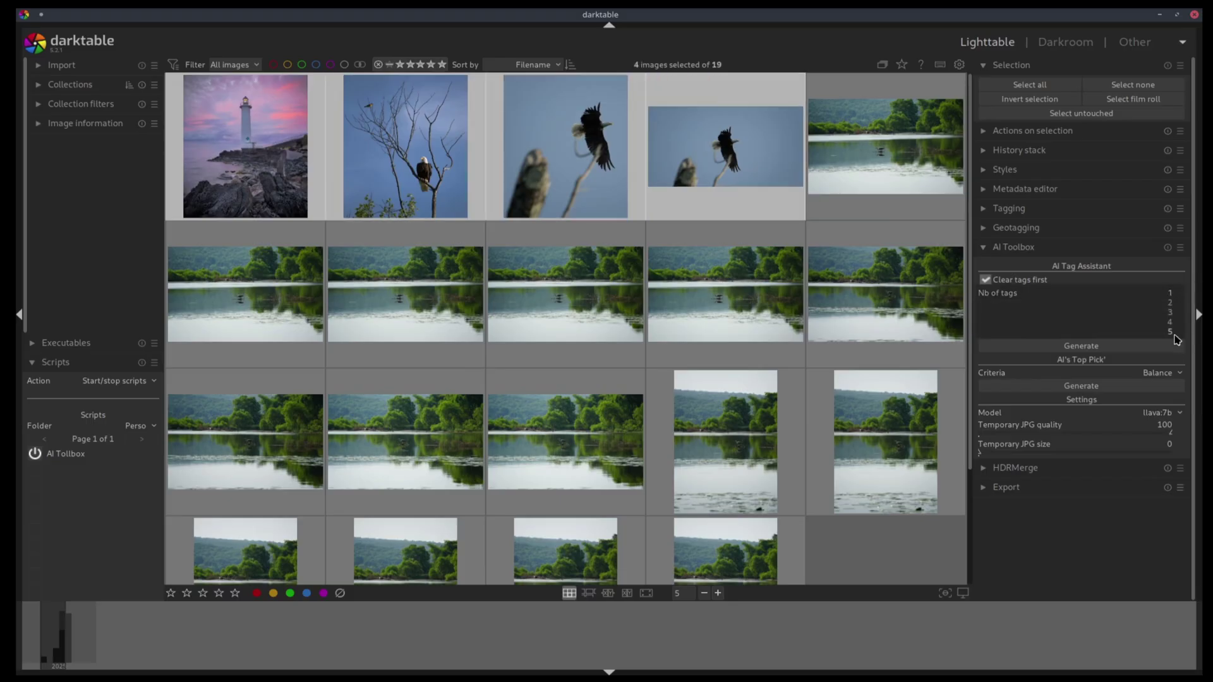
{"action": "left_click", "coordinate": [1176, 339]}
{"action": "left_click", "coordinate": [1172, 413]}
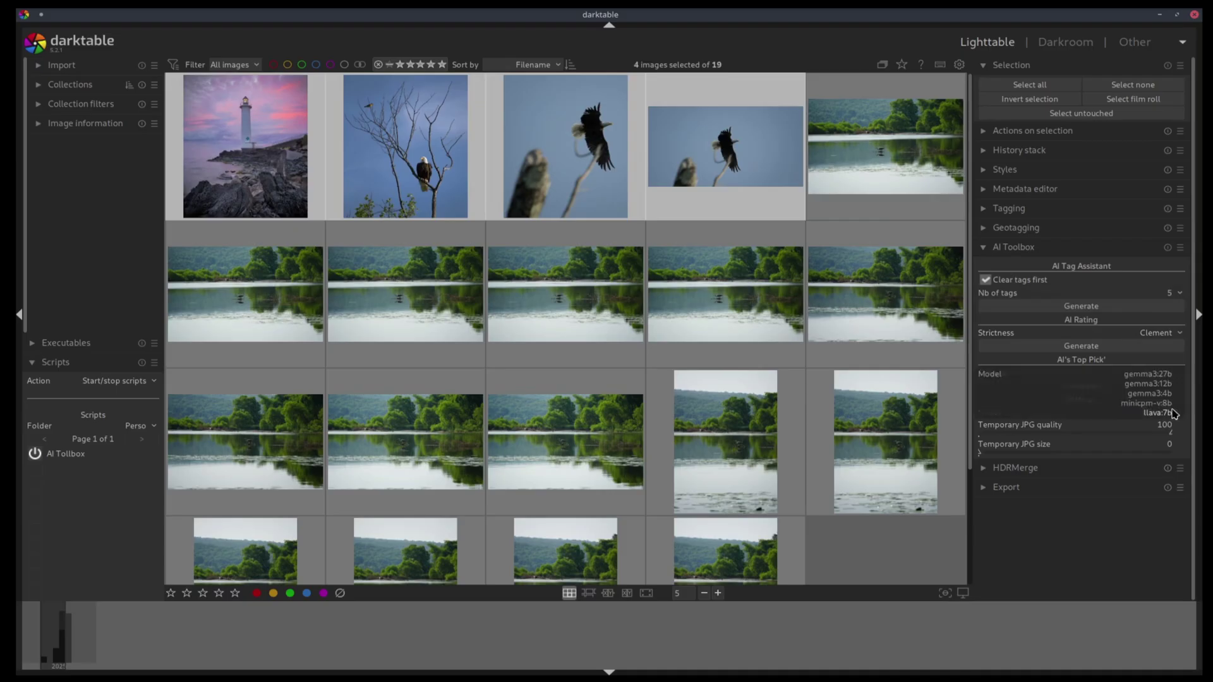
{"action": "left_click", "coordinate": [1171, 373]}
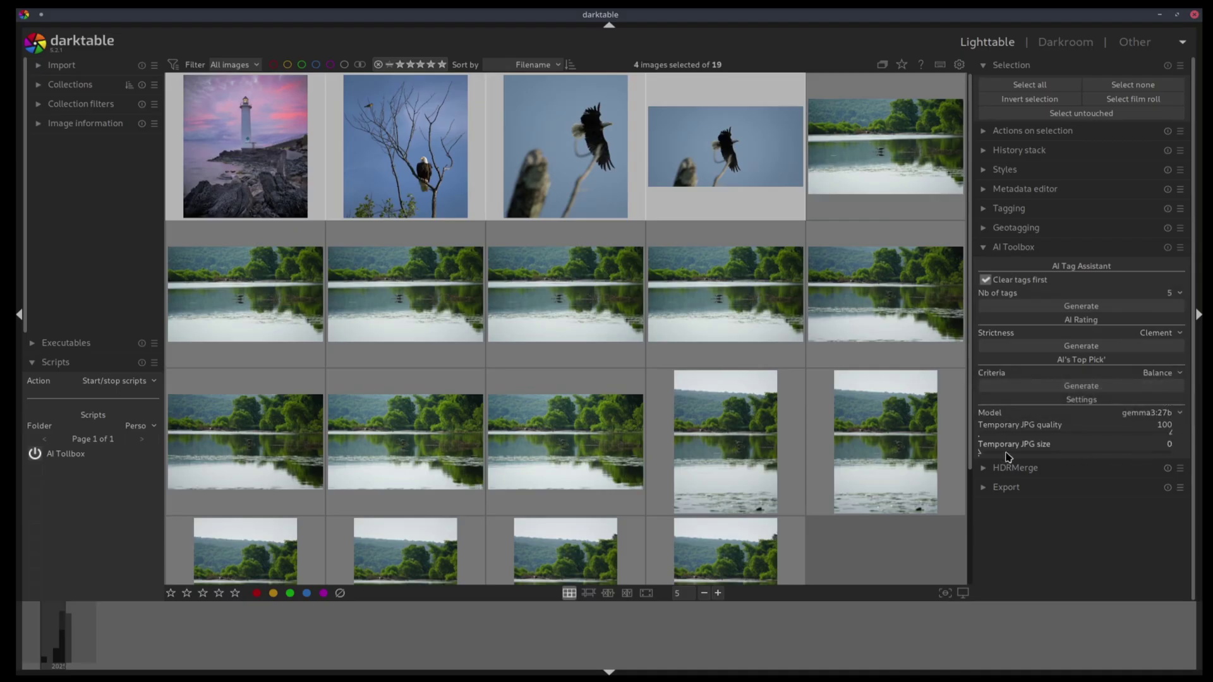
{"action": "left_click", "coordinate": [1107, 307]}
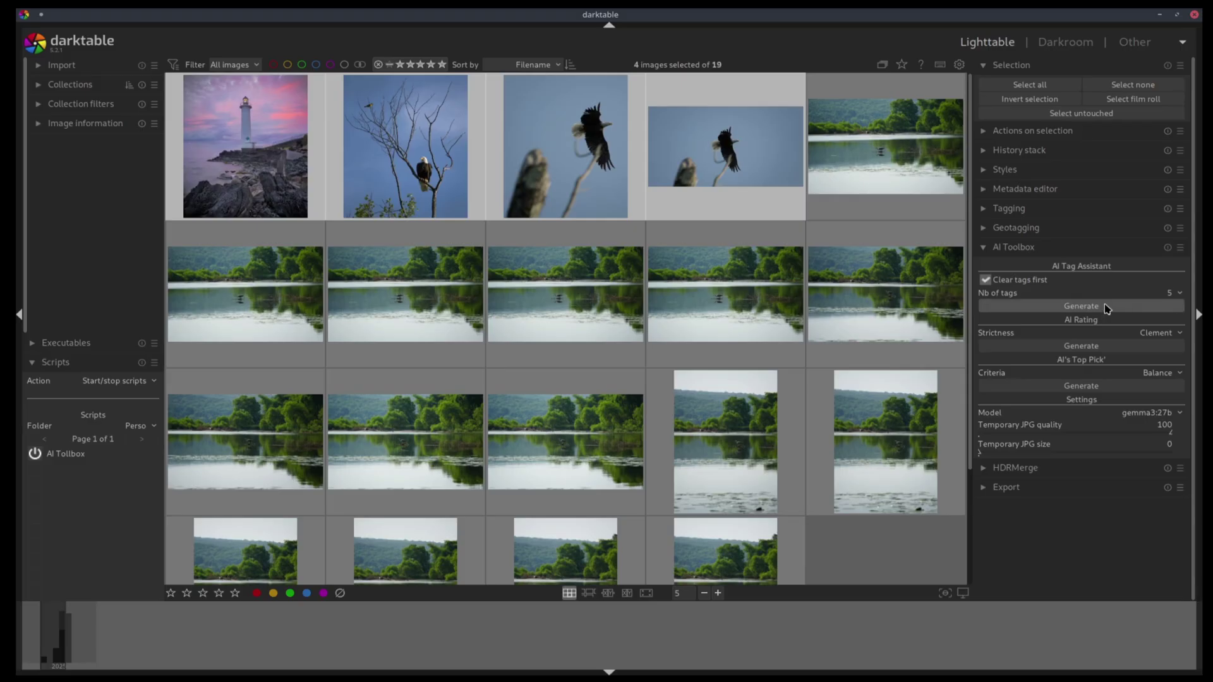
- Inspect the generated tags on the fourth, third and lighthouse photos
{"action": "left_click", "coordinate": [727, 158]}
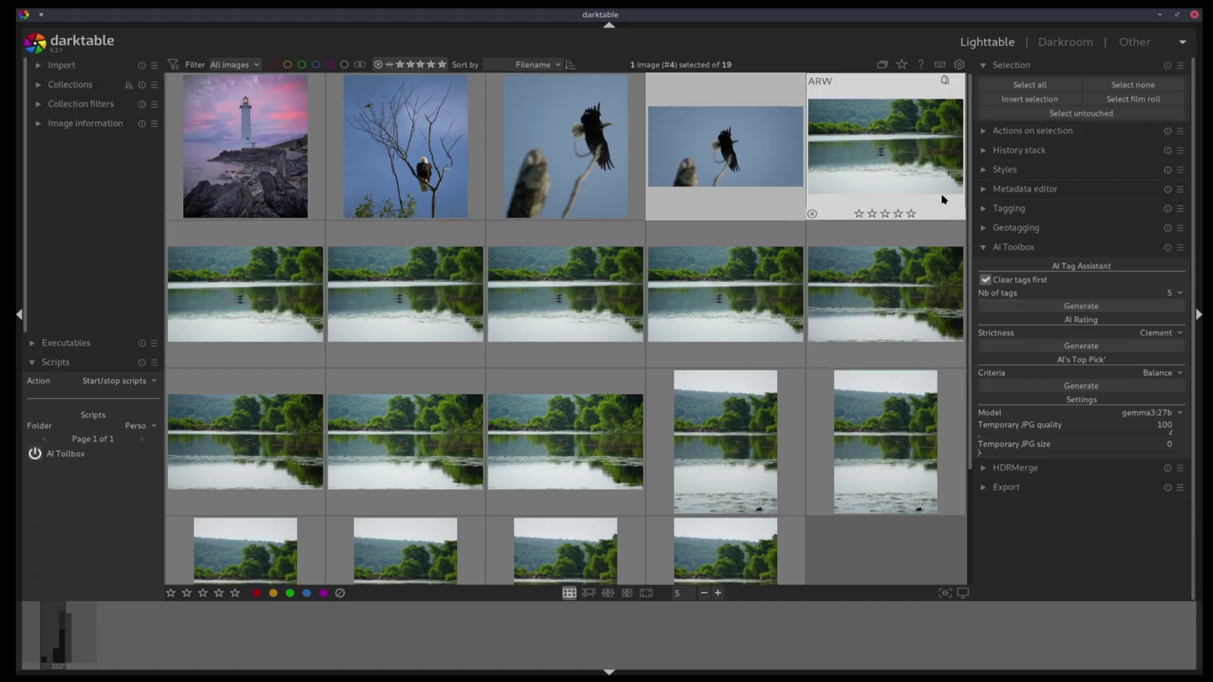
{"action": "left_click", "coordinate": [983, 209]}
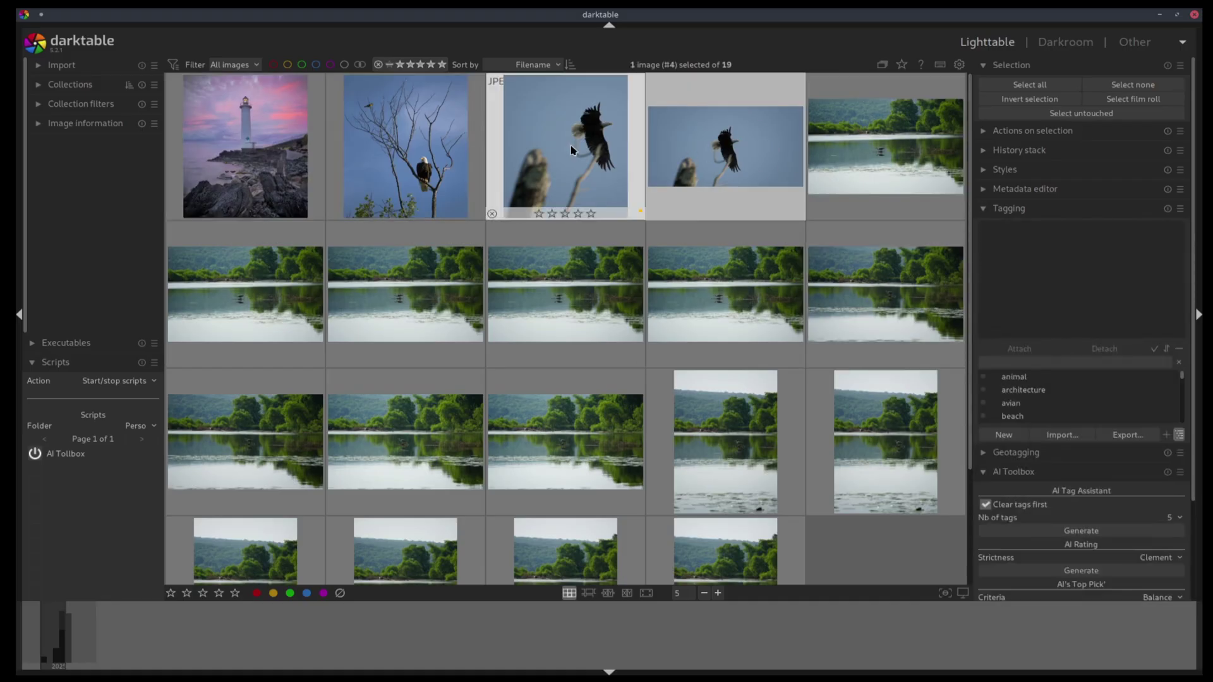
{"action": "left_click", "coordinate": [565, 153]}
{"action": "left_click", "coordinate": [297, 182]}
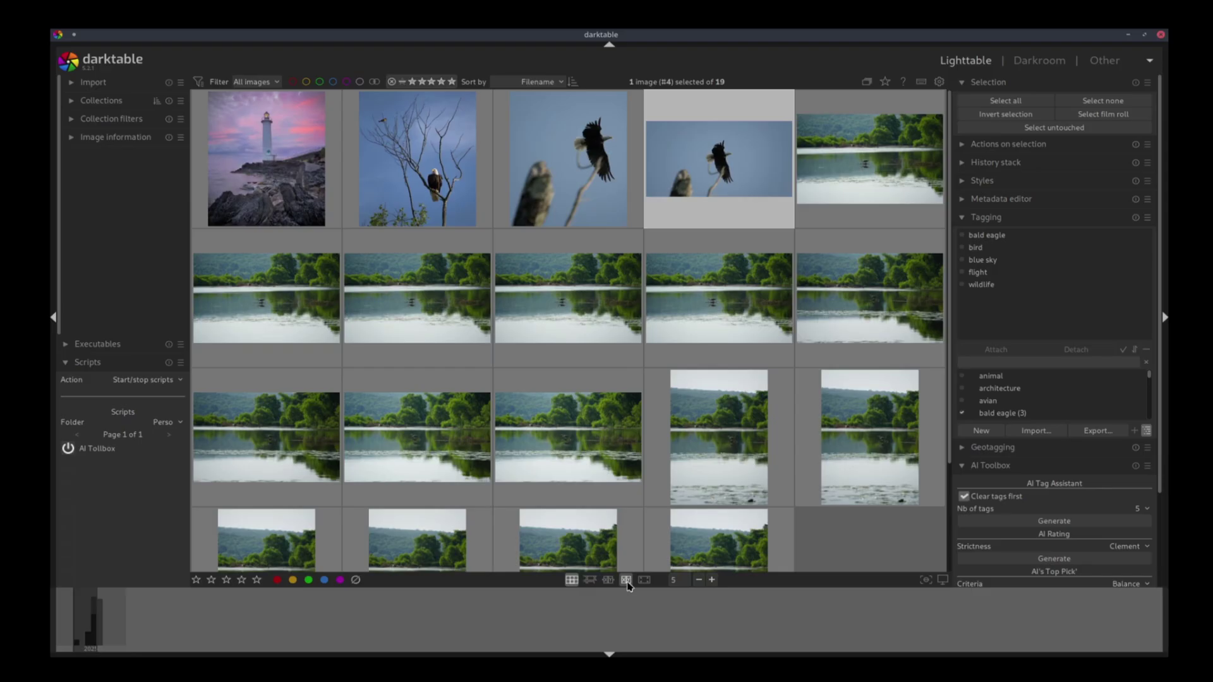
- Switch the lighttable to a three-photo culling view and scroll through the collection
{"action": "left_click", "coordinate": [625, 580]}
{"action": "left_click", "coordinate": [608, 579]}
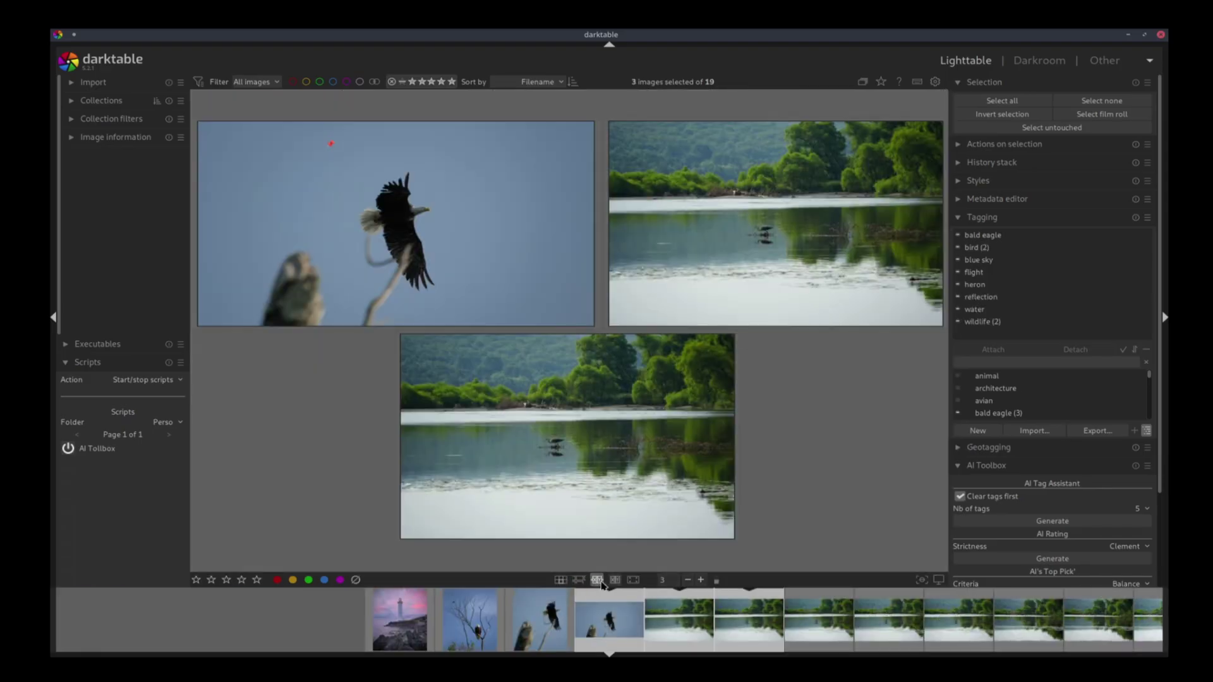
{"action": "scroll", "coordinate": [632, 506], "scroll_direction": "up", "scroll_amount": 3}
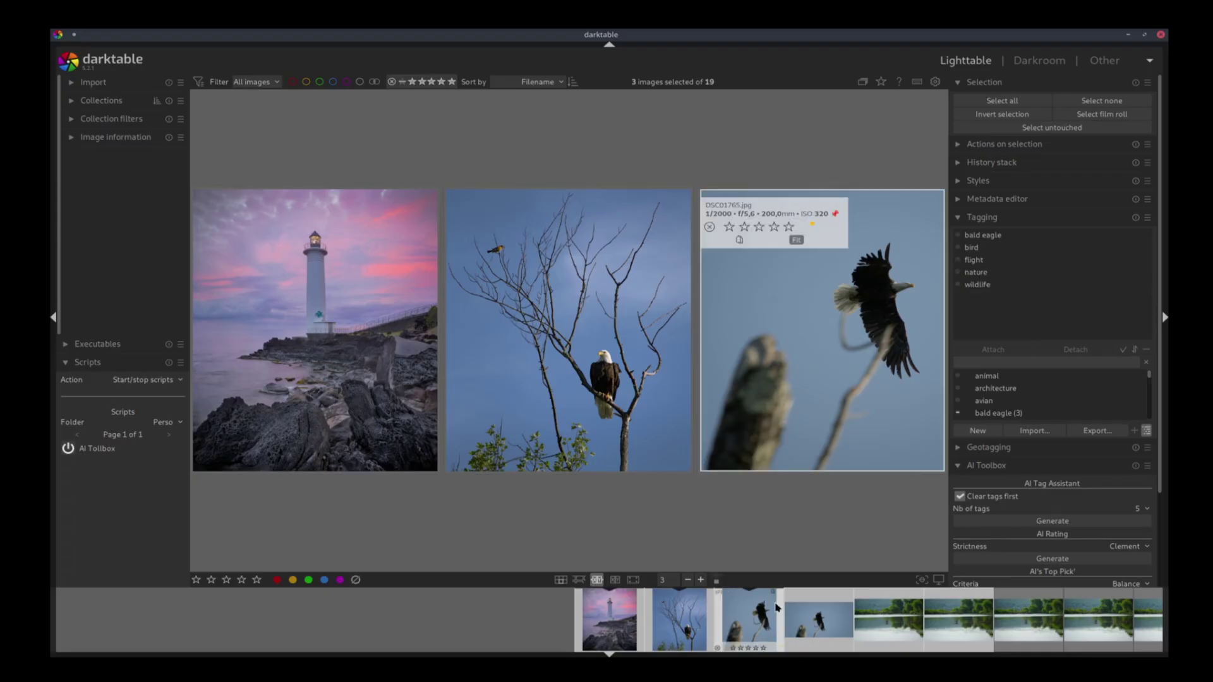
{"action": "scroll", "coordinate": [754, 396], "scroll_direction": "down", "scroll_amount": 3}
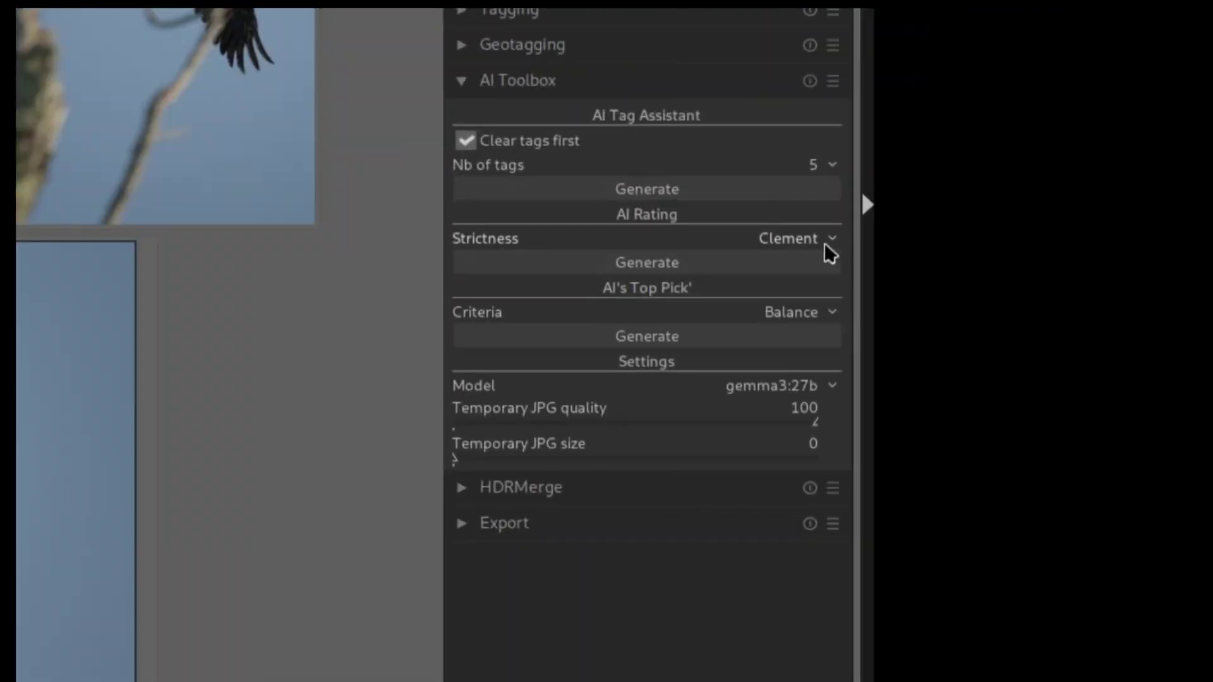
{"action": "left_click", "coordinate": [1168, 334]}
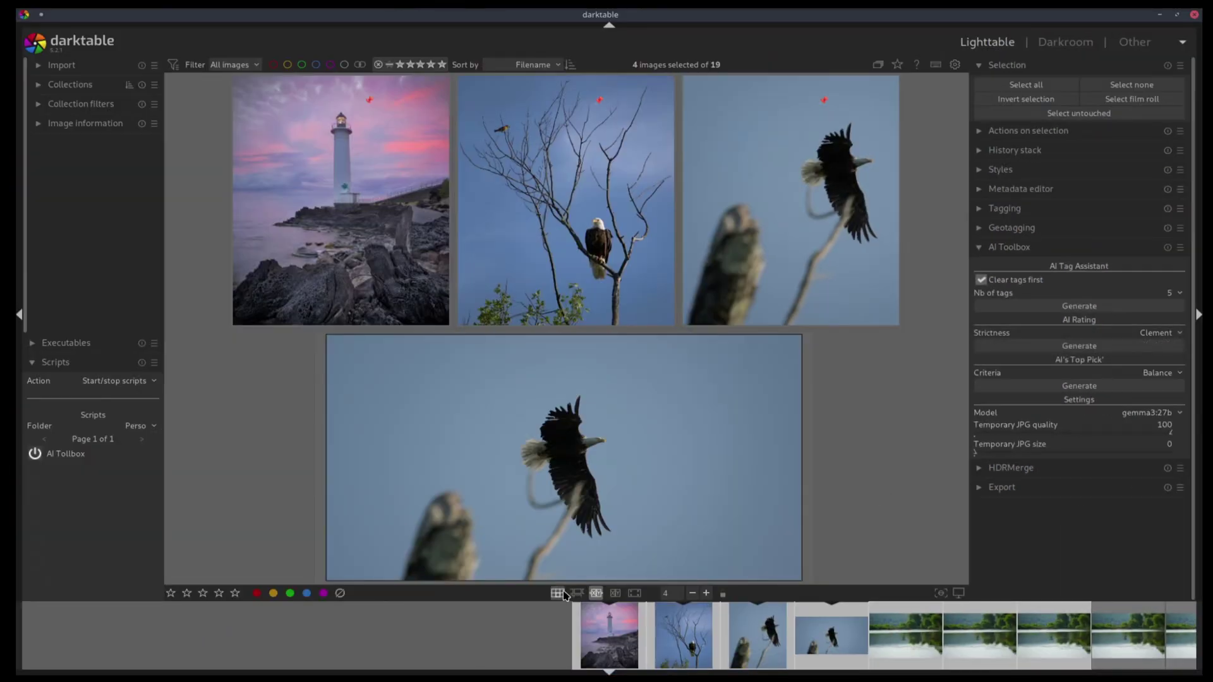
- Show all 19 photos in the filemanager grid and select only the lighthouse photo
{"action": "left_click", "coordinate": [560, 593]}
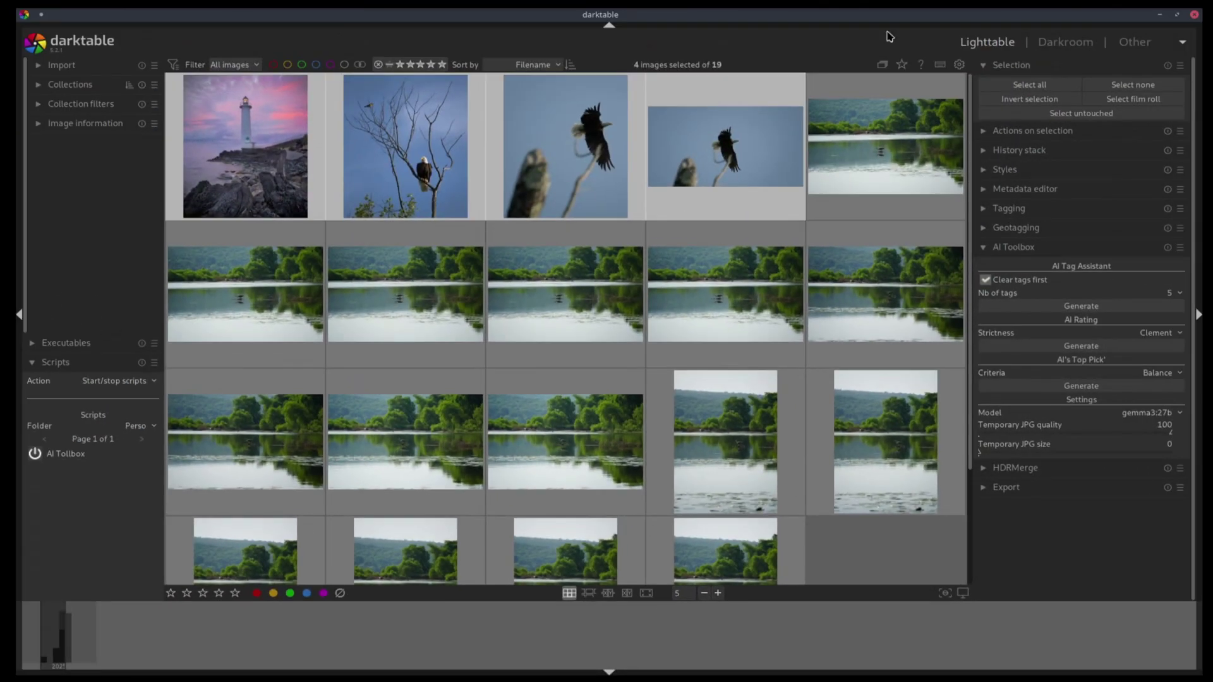
{"action": "left_click", "coordinate": [278, 136]}
{"action": "left_click", "coordinate": [276, 137]}
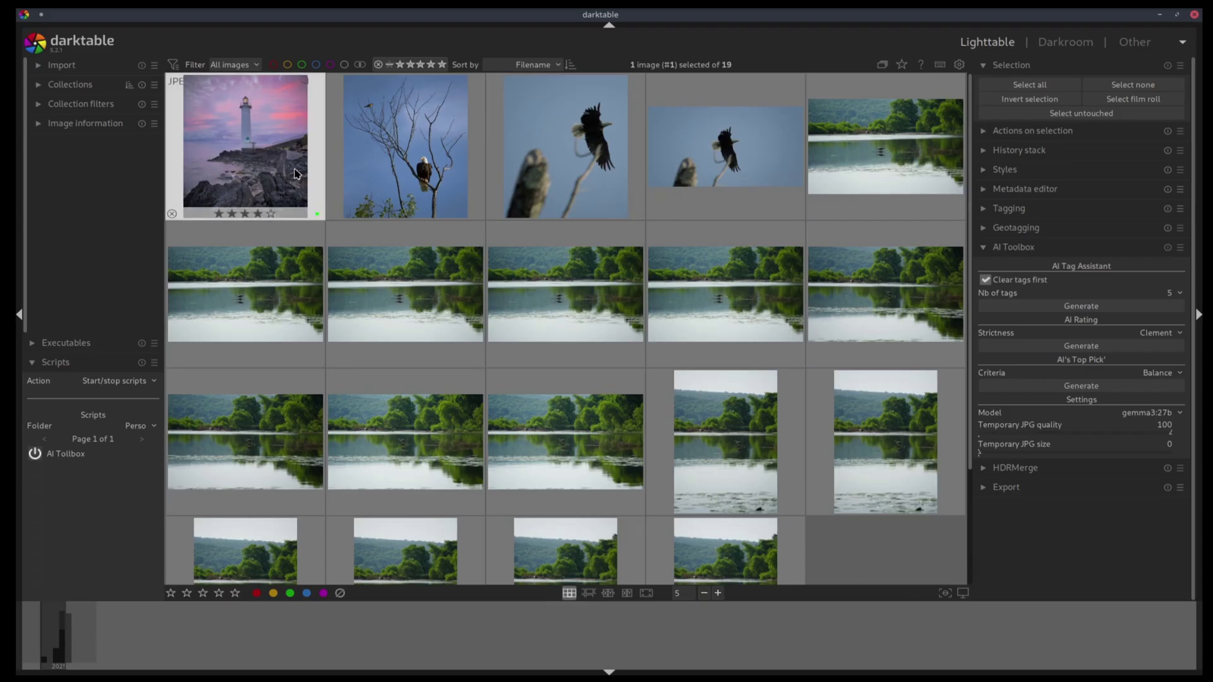
- Select the four top-row photos and re-rate them with AI Rating strictness Rigorous
{"action": "left_click", "coordinate": [663, 163], "text": "shift"}
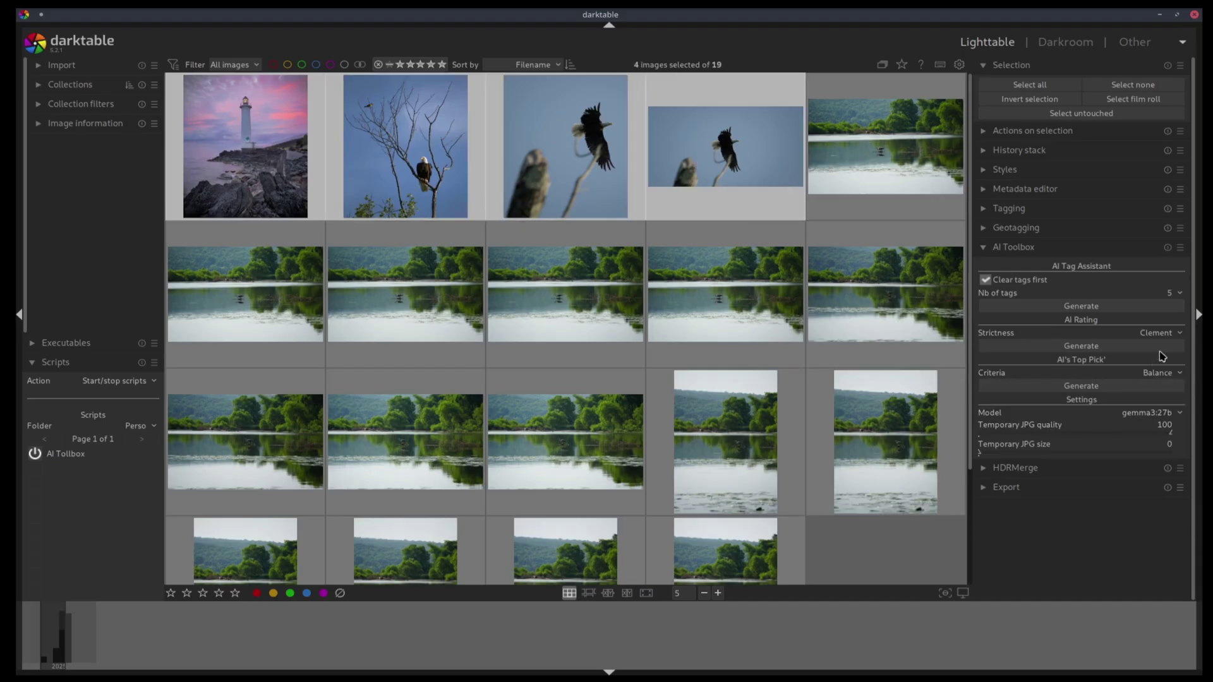
{"action": "left_click", "coordinate": [1168, 333]}
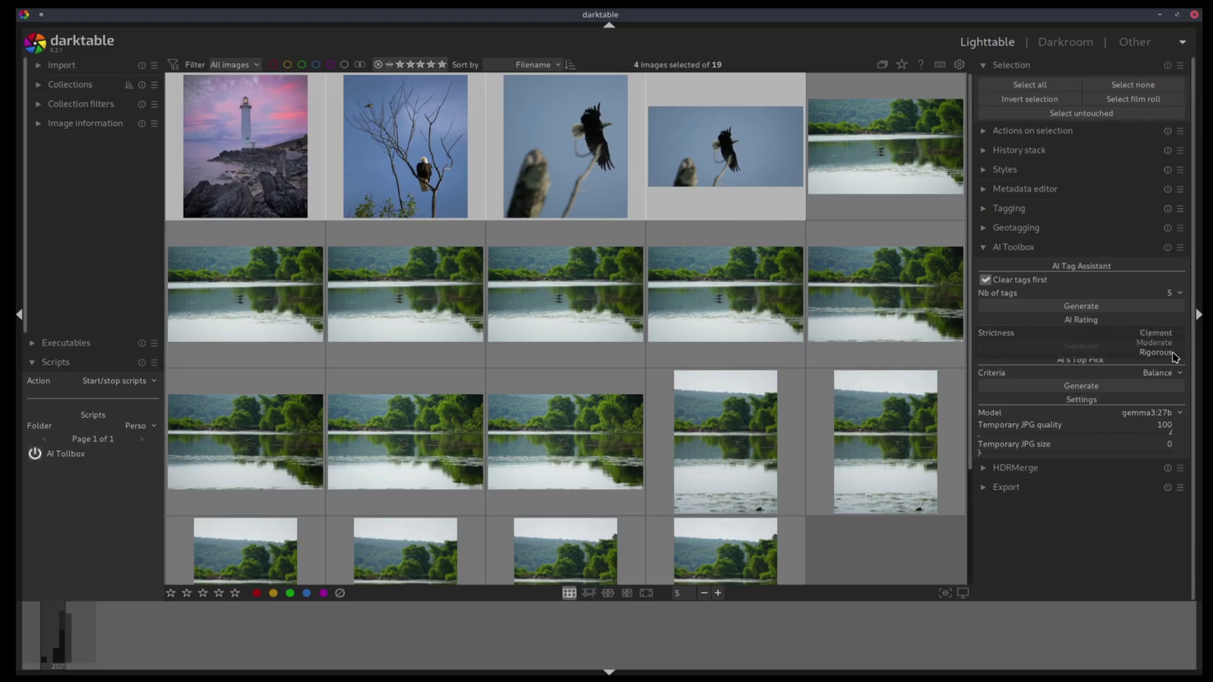
{"action": "left_click", "coordinate": [1172, 353]}
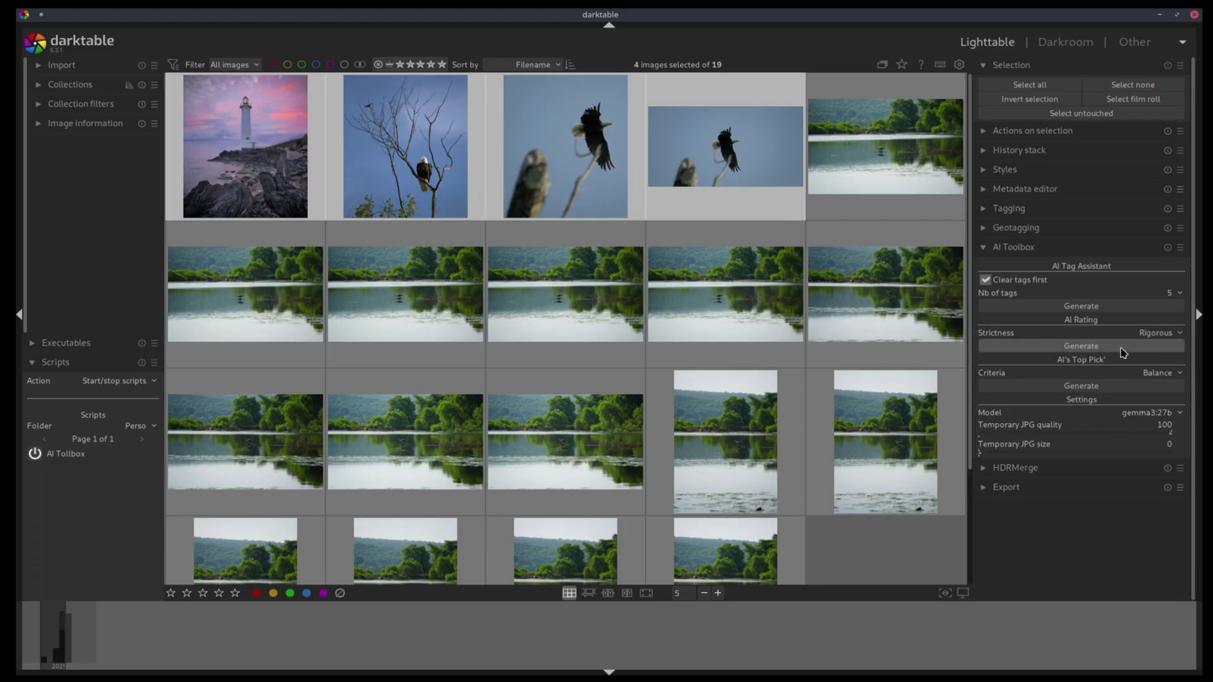
{"action": "left_click", "coordinate": [1123, 347]}
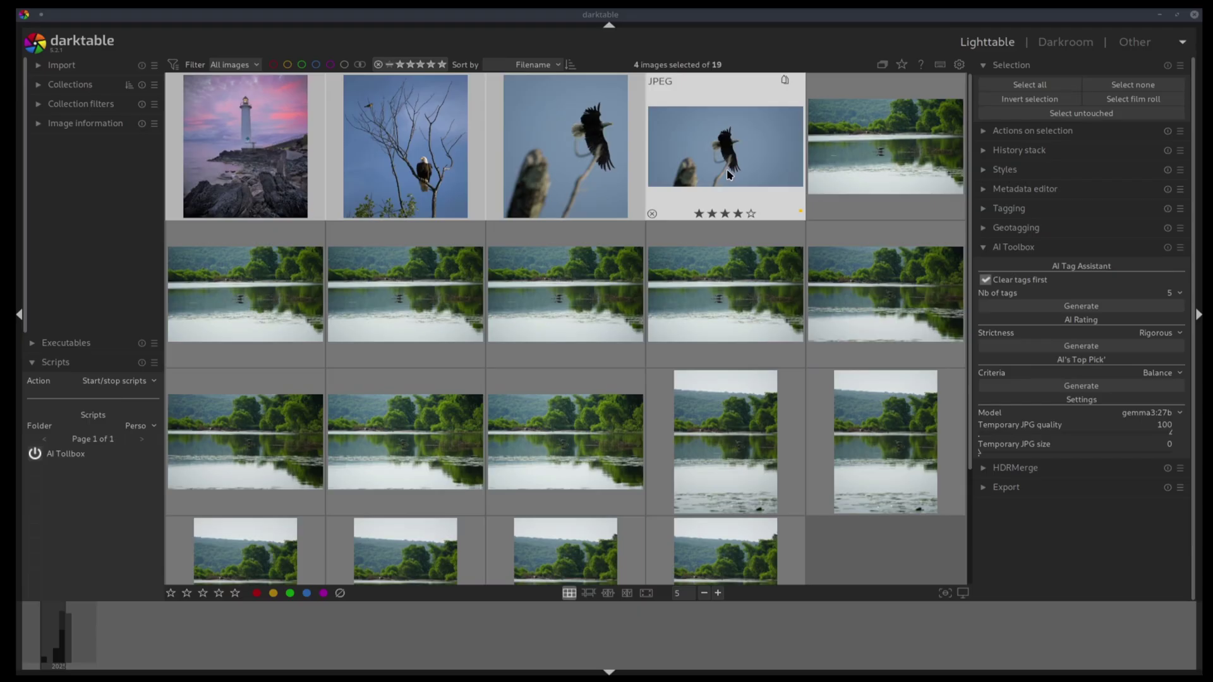
- Bring up the Konsole log and highlight the Rigorous evaluator prompt sent to Ollama
{"action": "key", "text": "alt+Tab"}
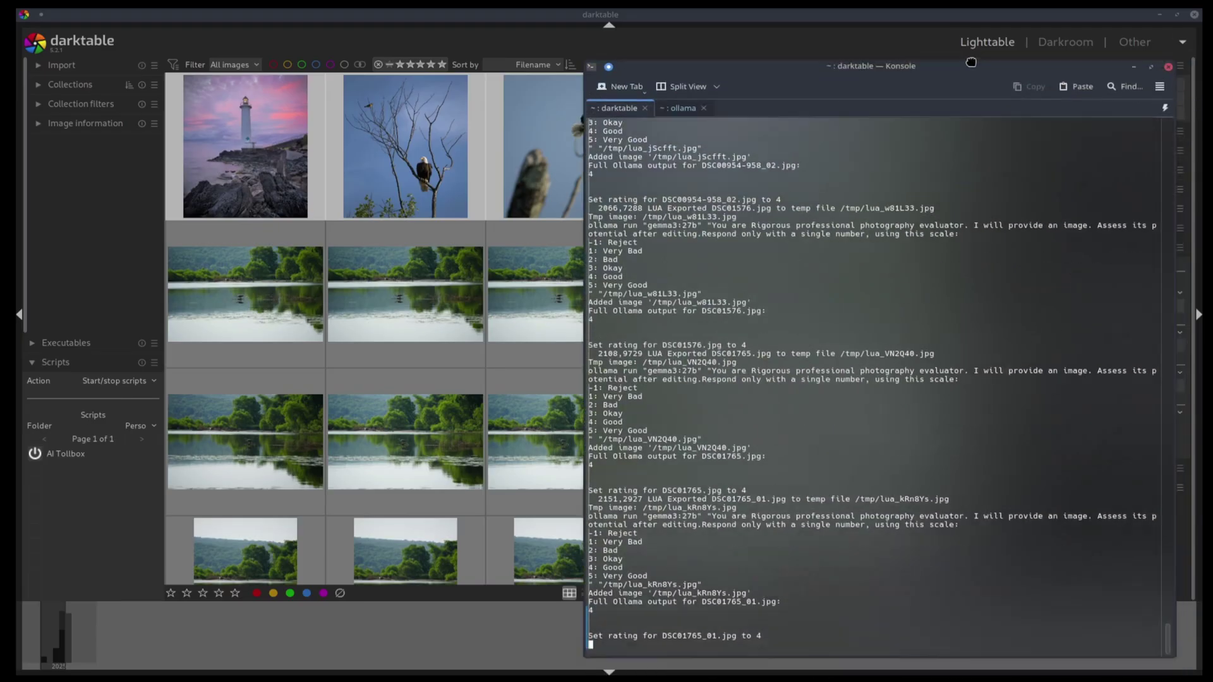
{"action": "left_click_drag", "start_coordinate": [971, 62], "coordinate": [947, 23]}
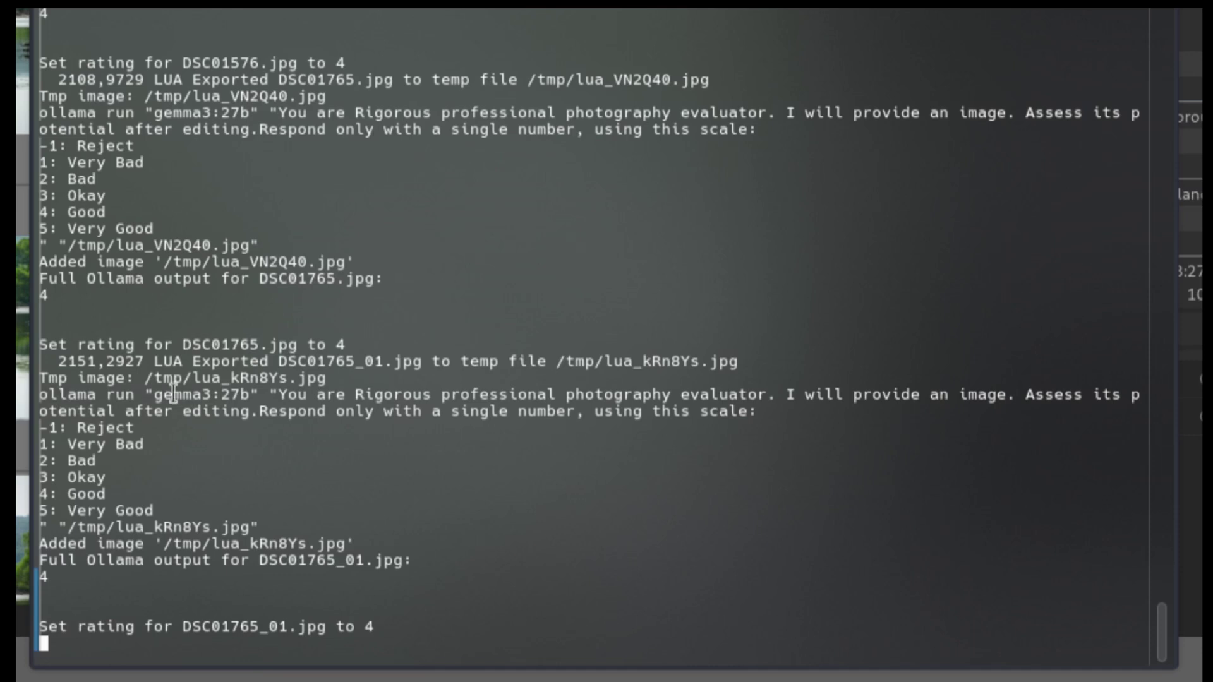
{"action": "mouse_move", "coordinate": [787, 395]}
{"action": "left_mouse_down"}
{"action": "mouse_move", "coordinate": [769, 414]}
{"action": "mouse_move", "coordinate": [799, 407]}
{"action": "left_mouse_up"}
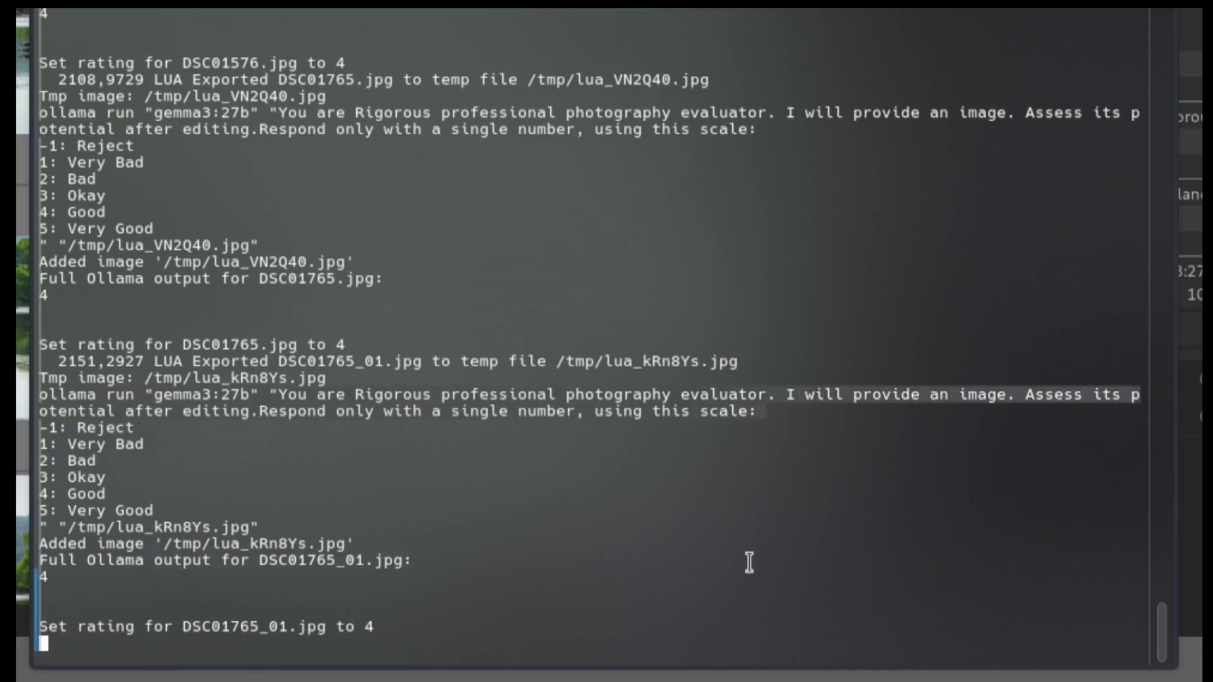
{"action": "left_click", "coordinate": [723, 581]}
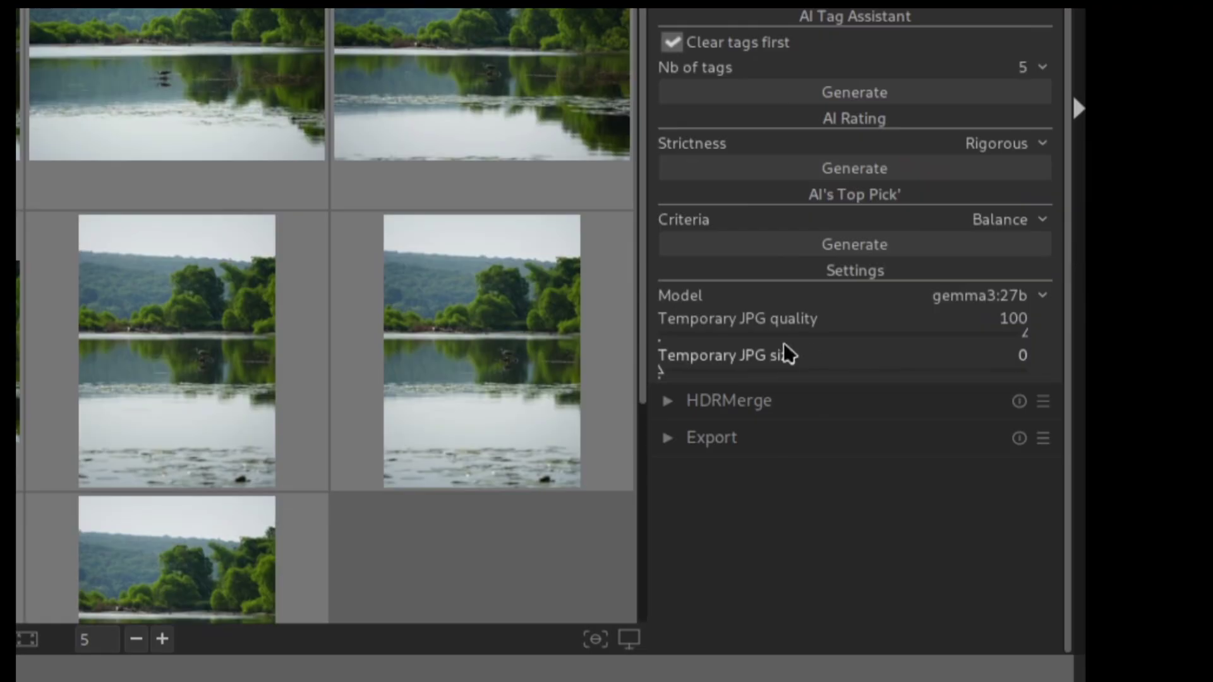
{"action": "left_click", "coordinate": [1018, 226]}
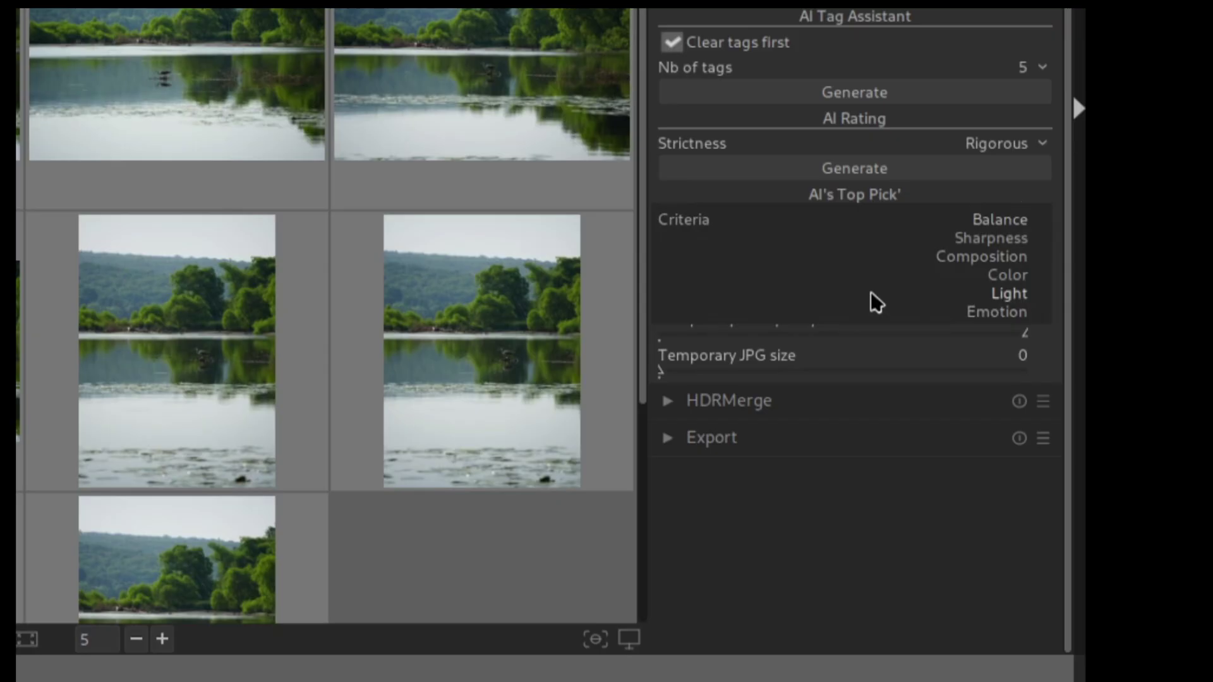
{"action": "left_click", "coordinate": [986, 220]}
{"action": "left_click", "coordinate": [1023, 230]}
- Set Top Pick criteria to Balance, then inspect shots #5 and #8 full size in Darkroom
{"action": "left_click", "coordinate": [1002, 221]}
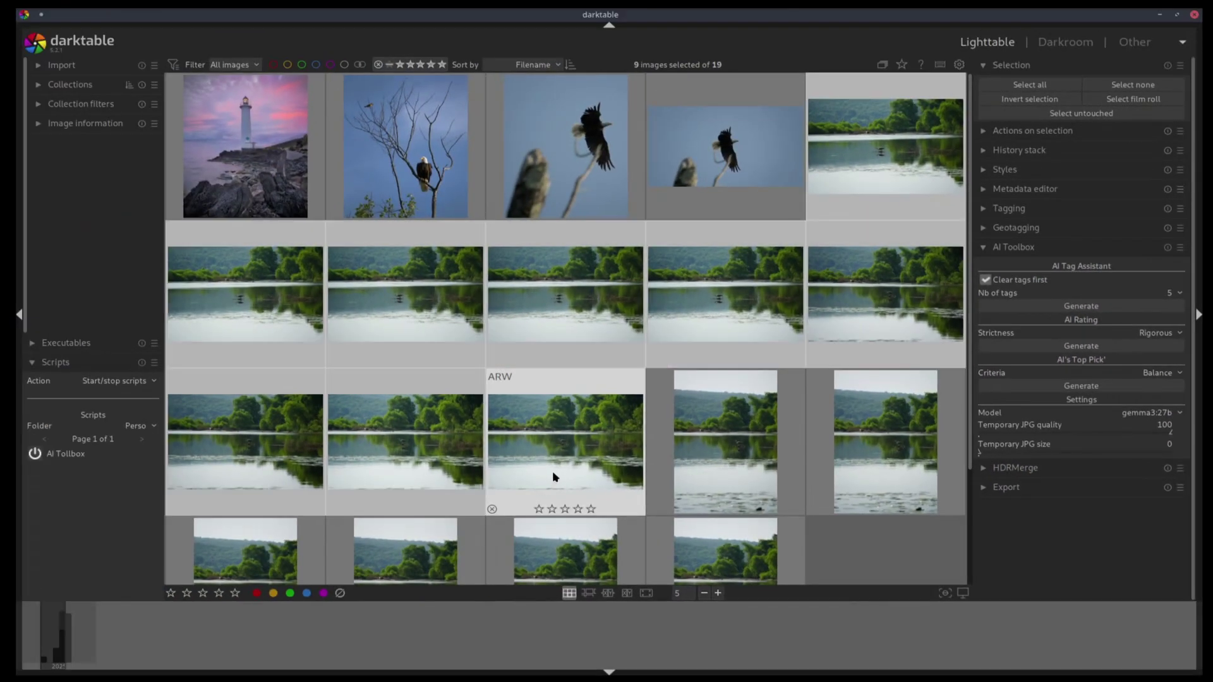
{"action": "left_click", "coordinate": [888, 153]}
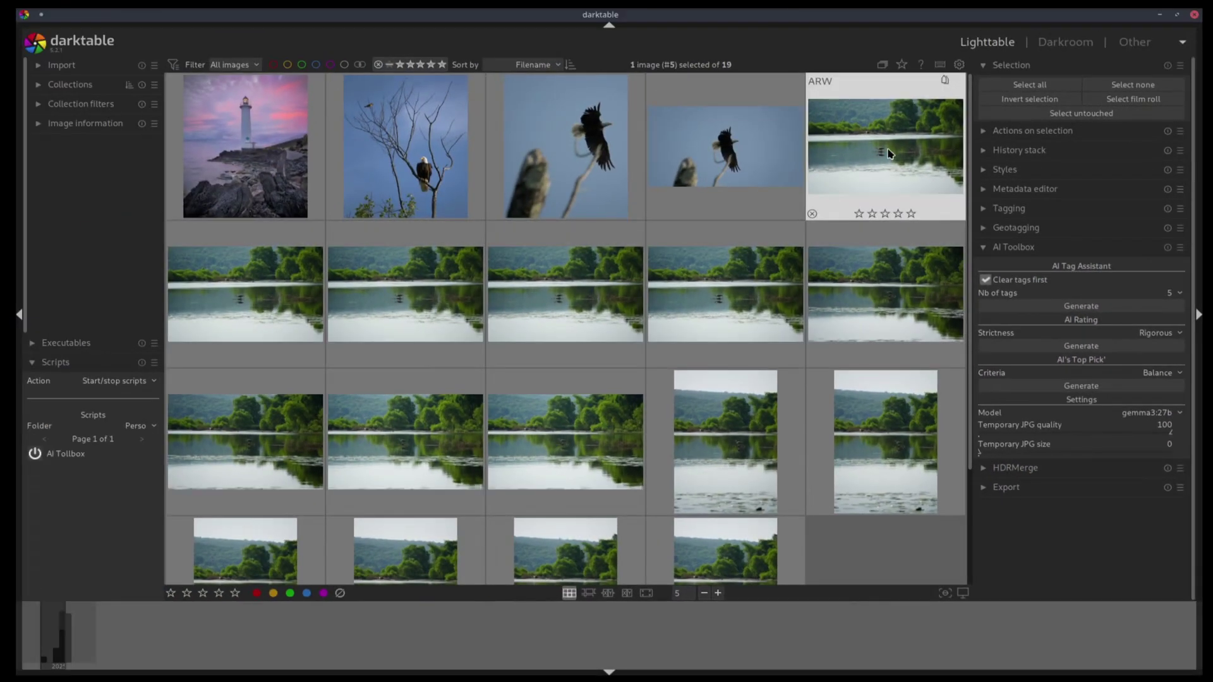
{"action": "double_click", "coordinate": [888, 153]}
{"action": "scroll", "coordinate": [571, 344], "scroll_direction": "up", "scroll_amount": 3}
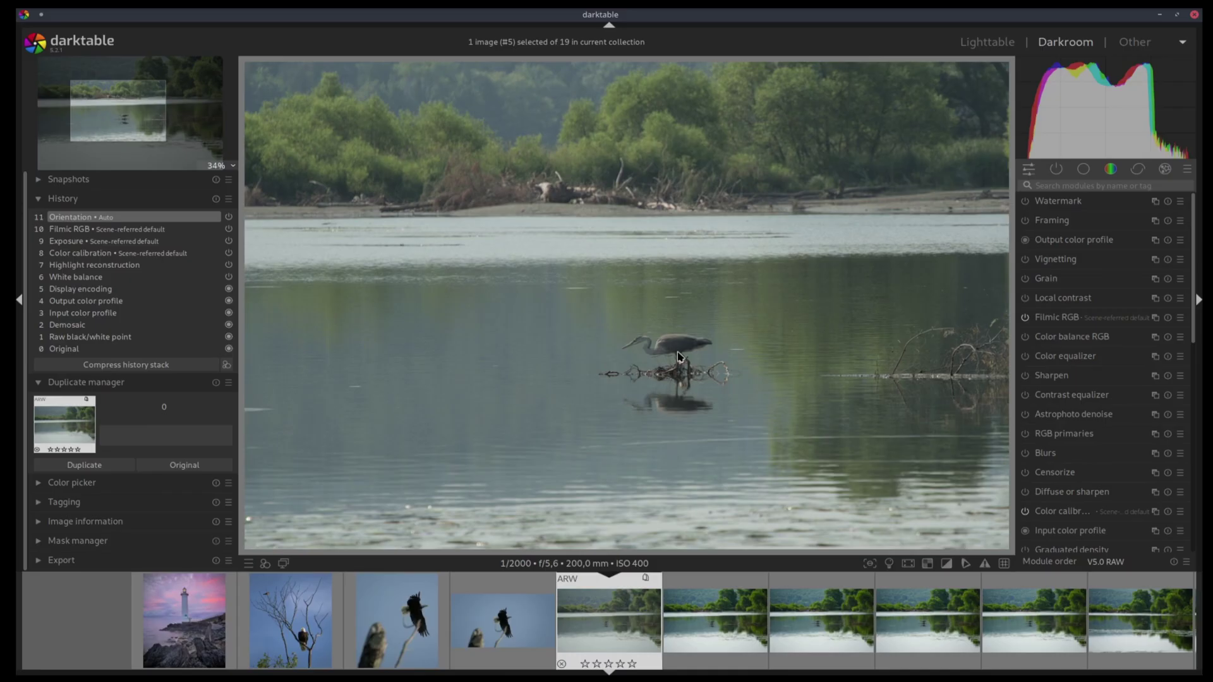
{"action": "left_click_drag", "start_coordinate": [681, 355], "coordinate": [683, 322]}
{"action": "left_click", "coordinate": [988, 41]}
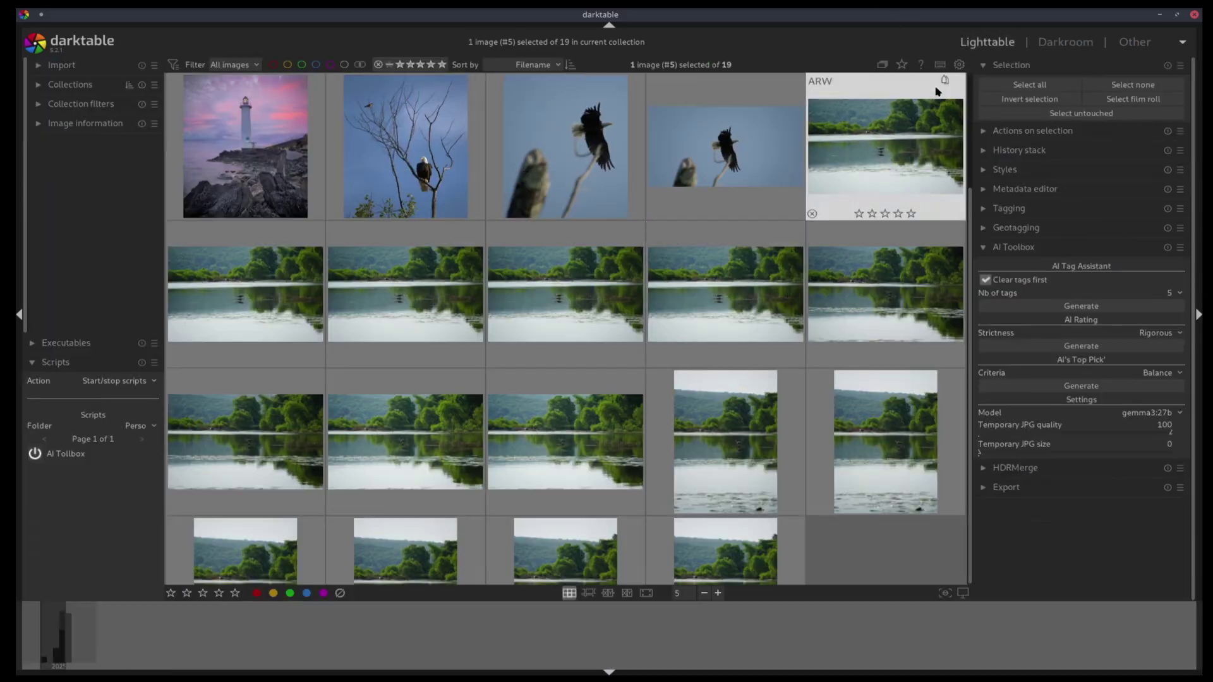
{"action": "double_click", "coordinate": [549, 298]}
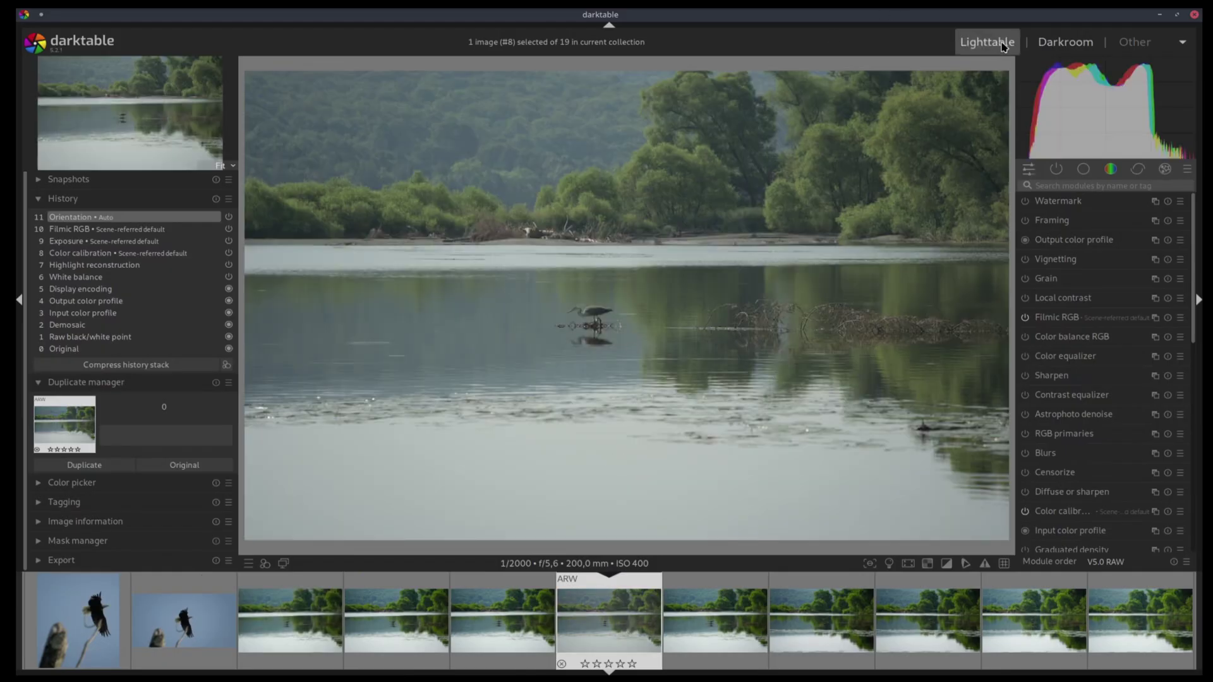
{"action": "left_click", "coordinate": [988, 42]}
- Select the nine lake-and-heron shots from #5 through #13
{"action": "scroll", "coordinate": [682, 322], "scroll_direction": "up", "scroll_amount": 1}
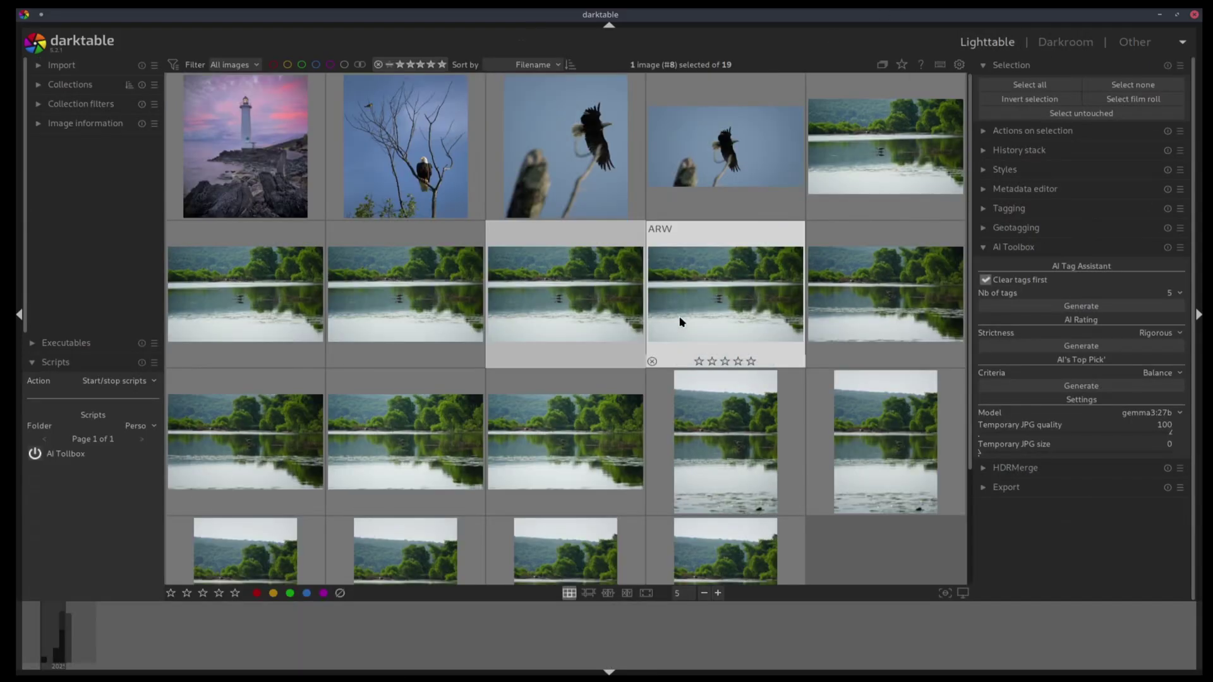
{"action": "left_click", "coordinate": [865, 162]}
{"action": "left_click", "coordinate": [559, 464], "text": "shift"}
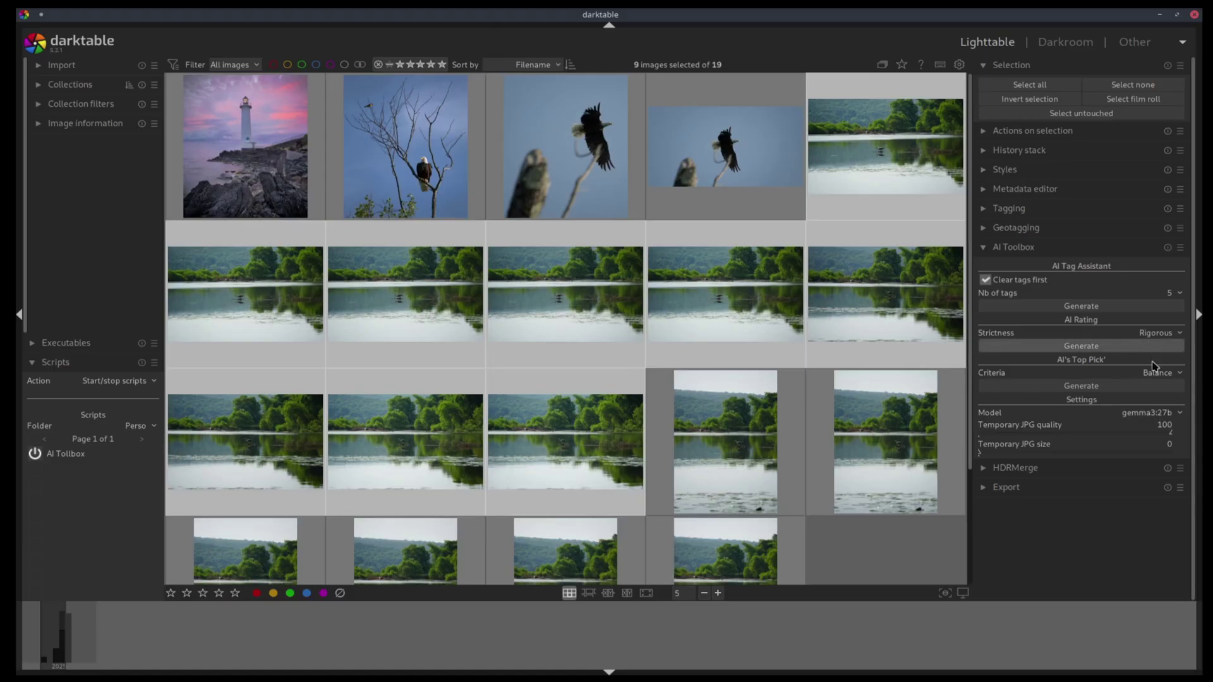
- Run Top Pick on the nine shots, then compare the kept shot with rejected #12
{"action": "left_click", "coordinate": [1150, 390]}
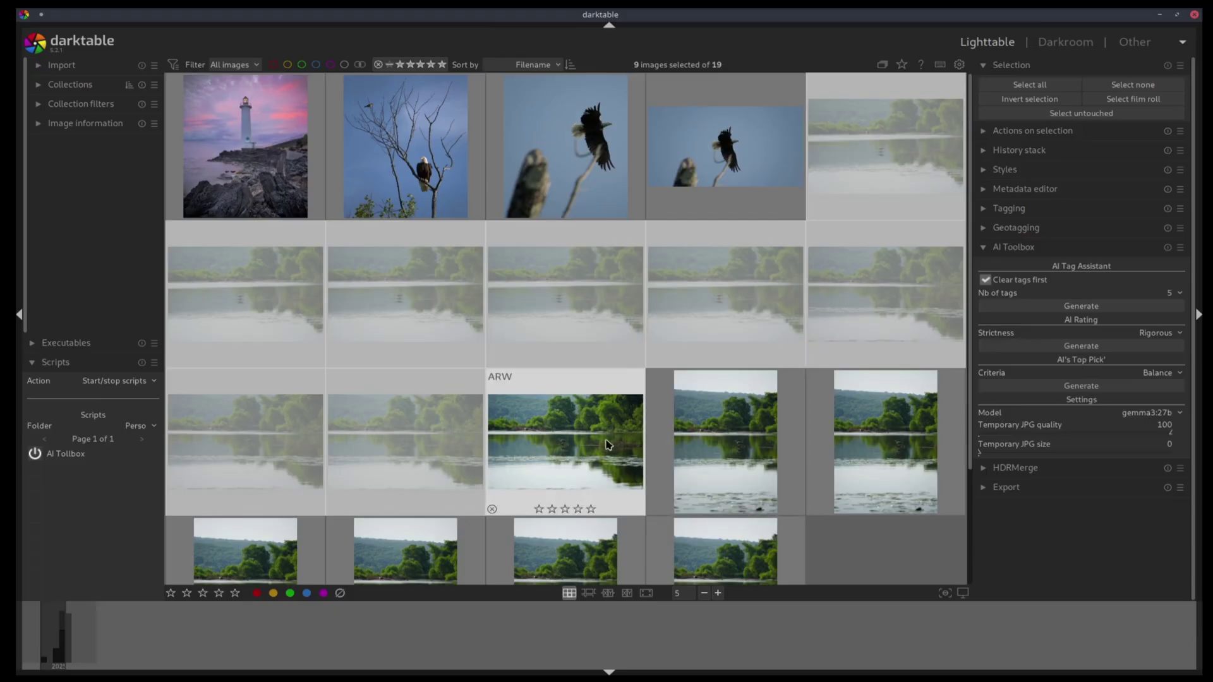
{"action": "double_click", "coordinate": [586, 452]}
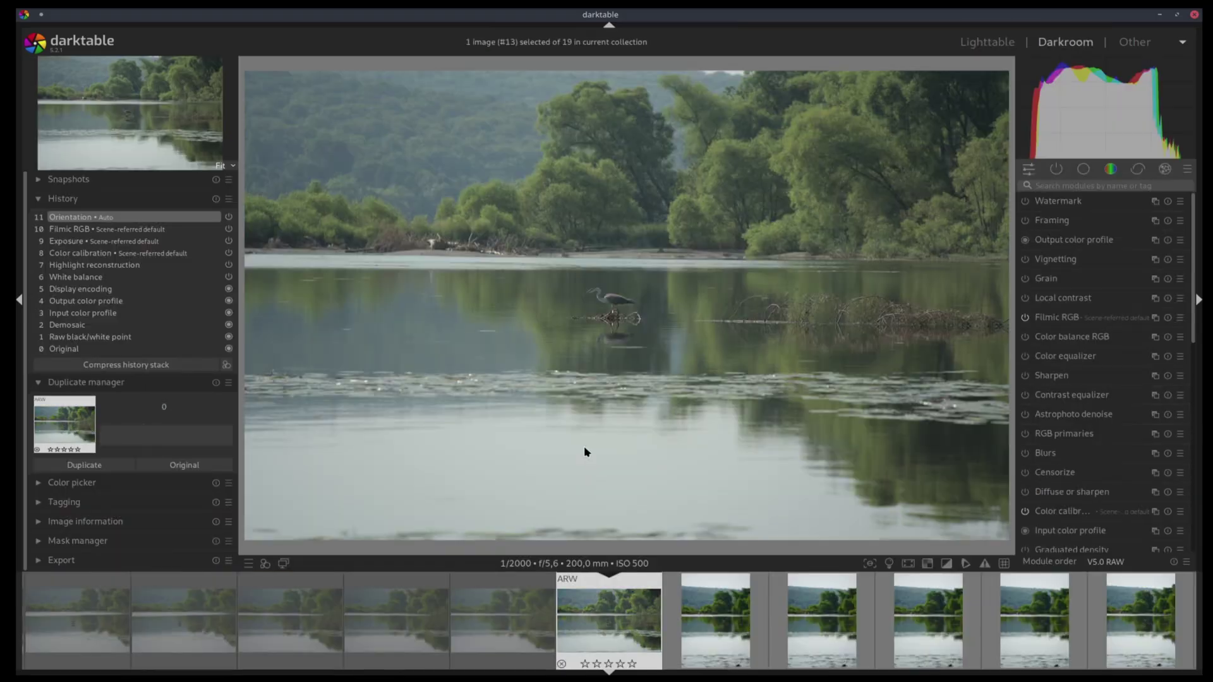
{"action": "left_click", "coordinate": [516, 630]}
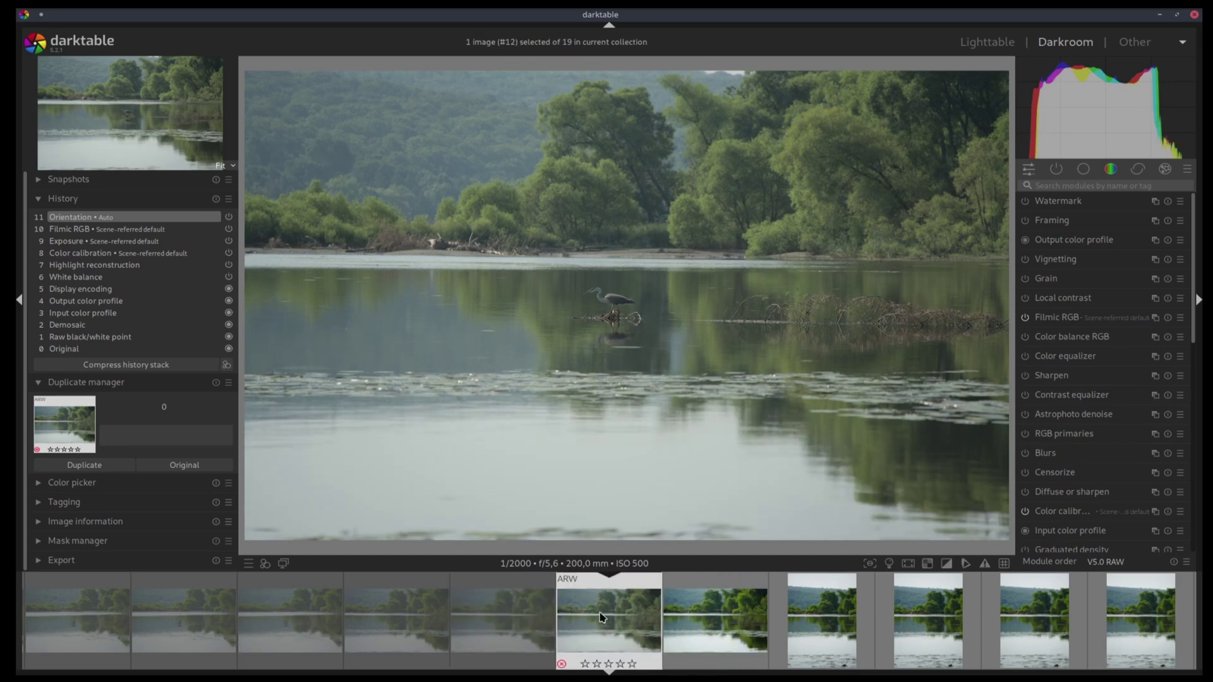